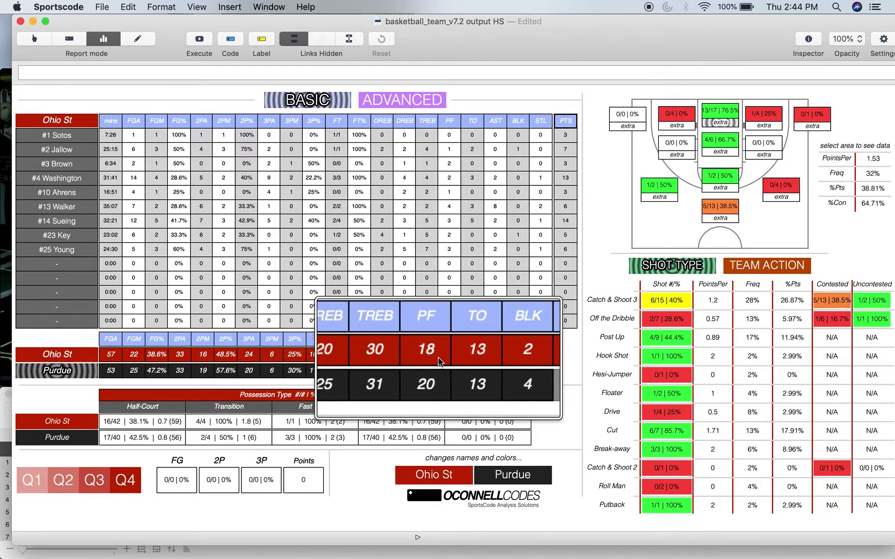
Compare the team shot chart and half-court possession breakdown for Ohio St and Purdue in the basketball output window.
left_click(57, 355)
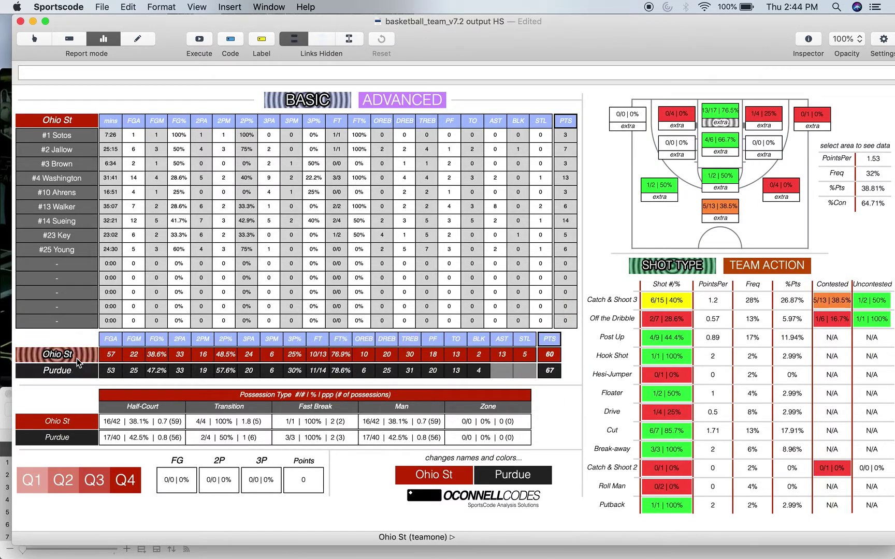
left_click(137, 408)
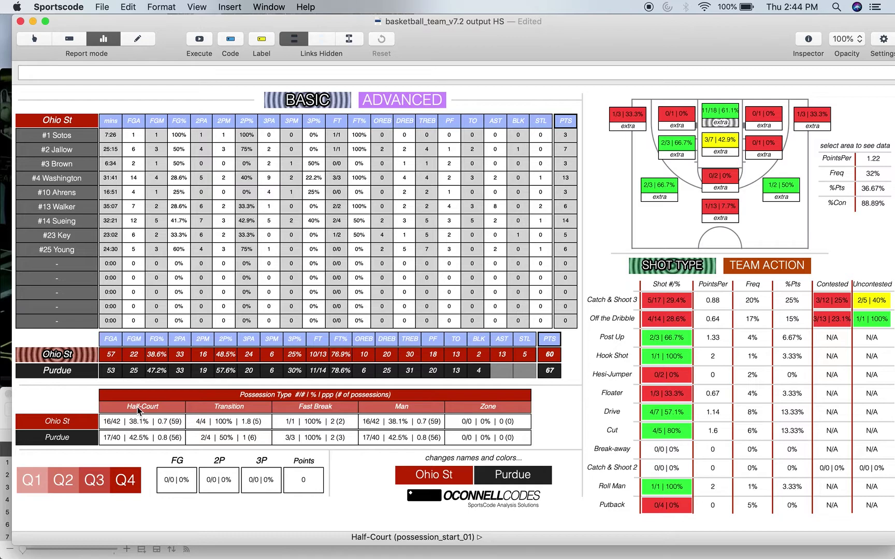
left_click(137, 407)
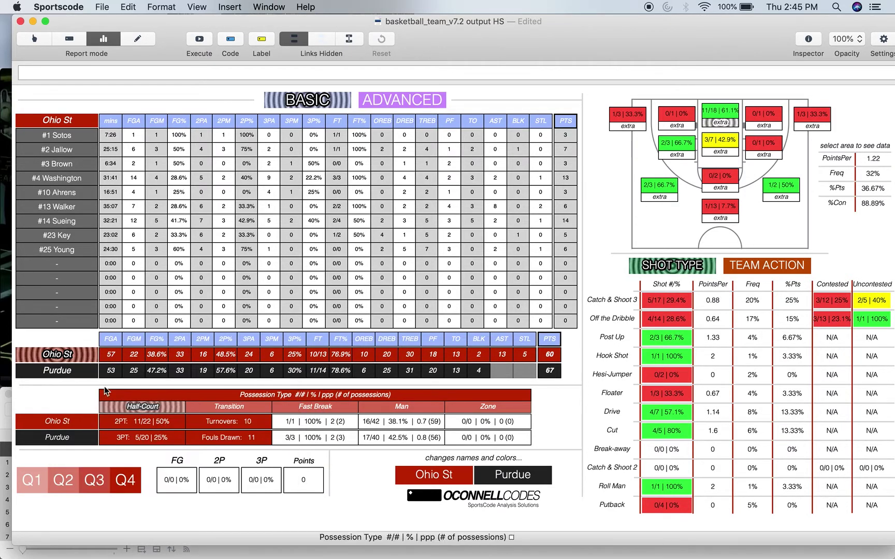
left_click(81, 371)
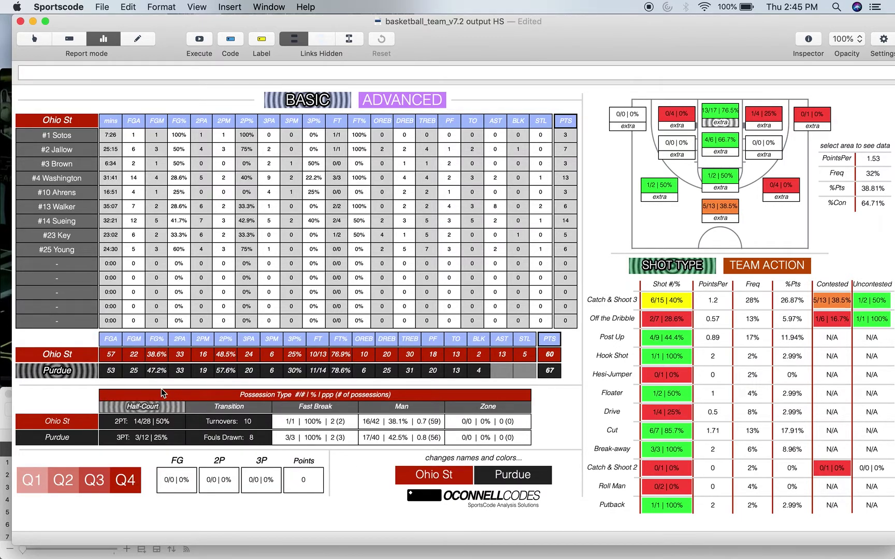
left_click(69, 356)
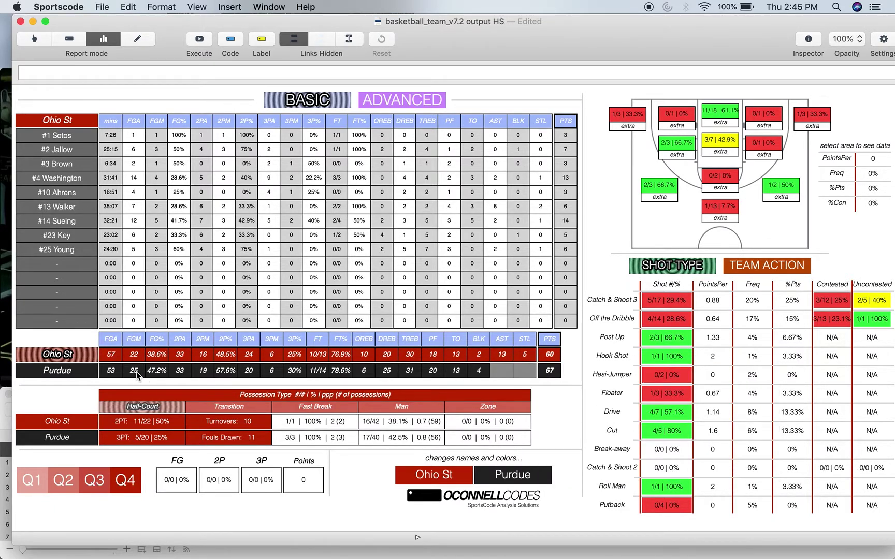
left_click(138, 406)
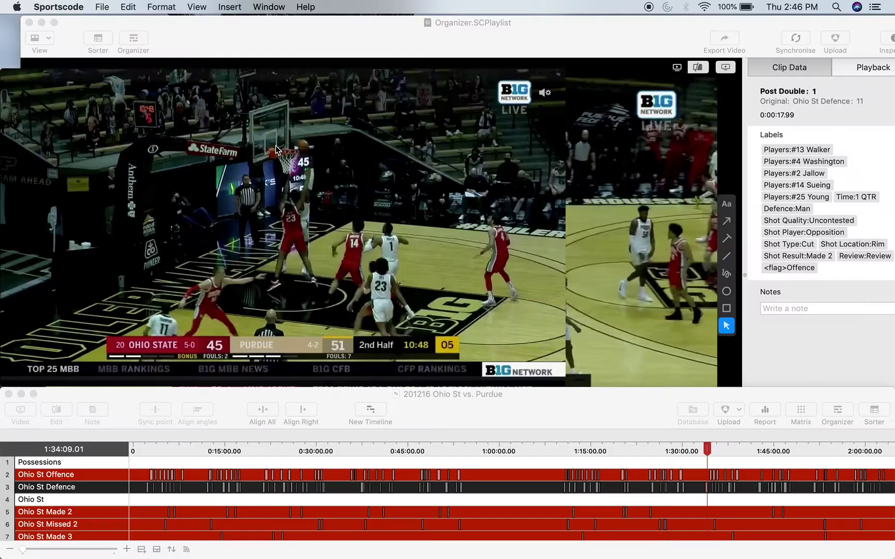
Bring the Organizer playlist forward and start playing the whole Post Double row with the sound muted.
left_click(21, 20)
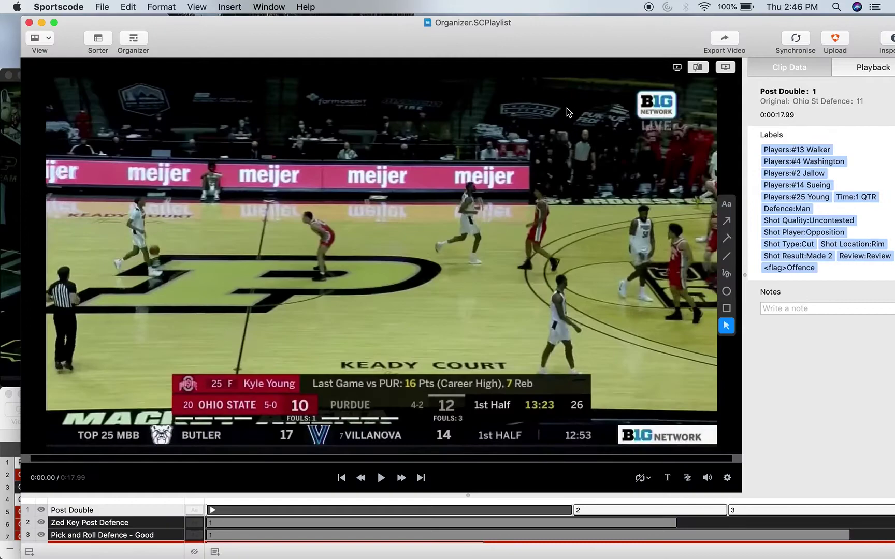
left_click_drag(544, 31, 542, 29)
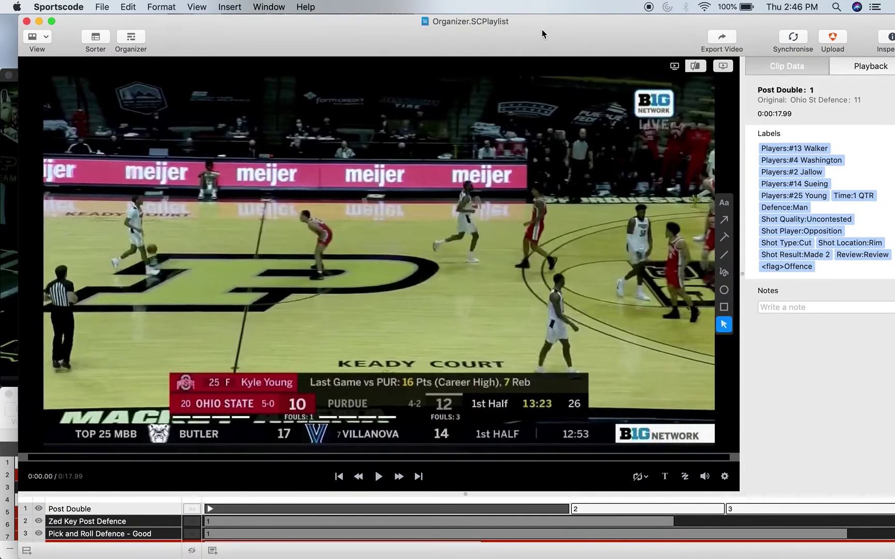
left_click(148, 513)
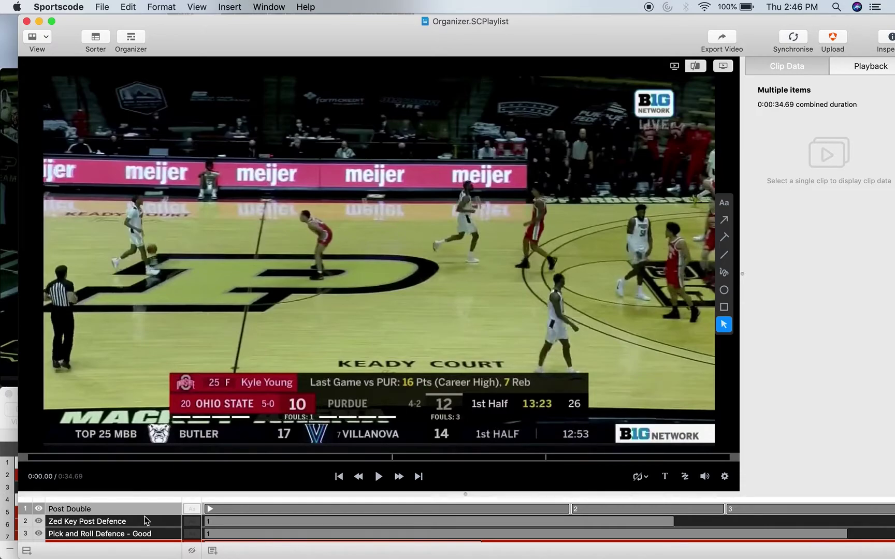
key("space")
left_click(704, 477)
key("space")
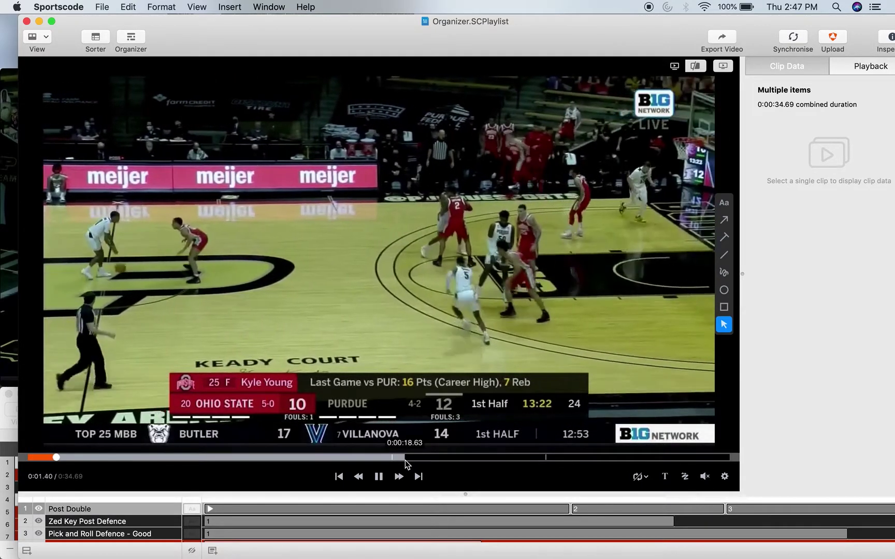
Review the first Post Double clip, rewinding and pausing at key moments up to about 0:11.
key("Left")
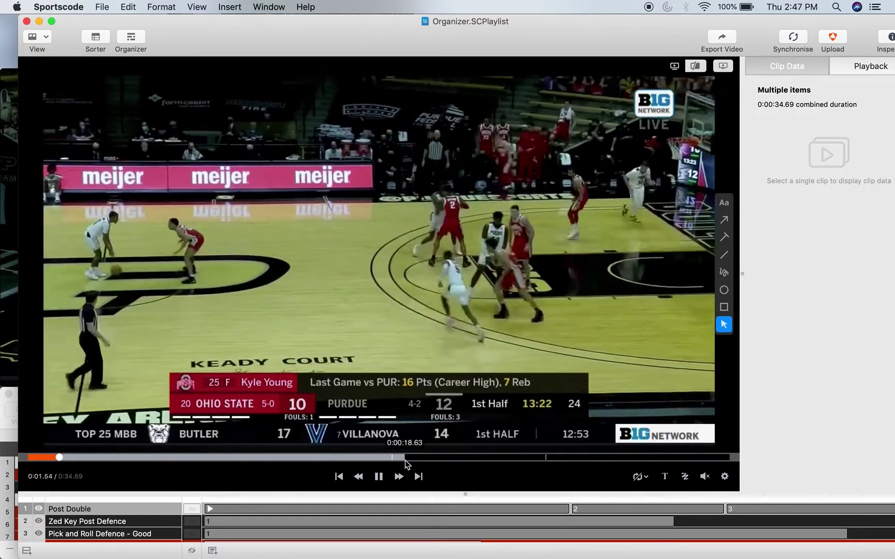
key("space")
key("space")
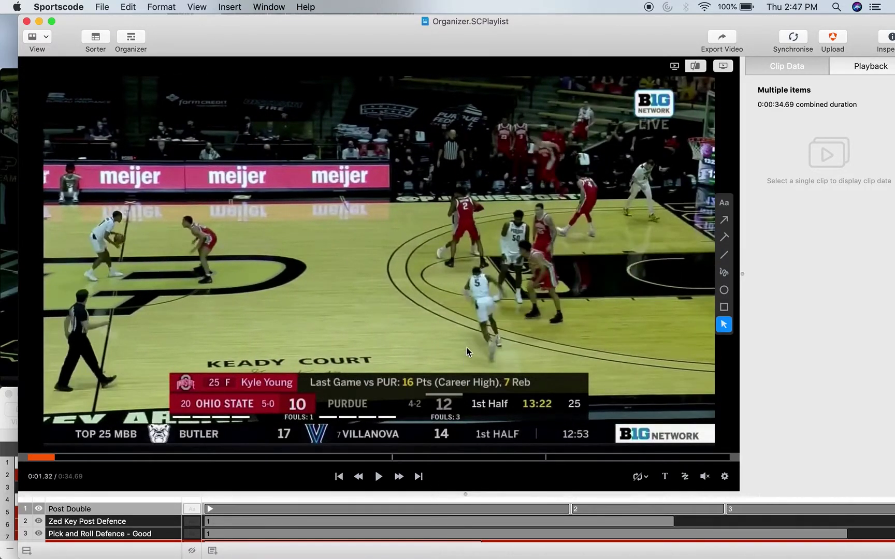
key("space")
key("space")
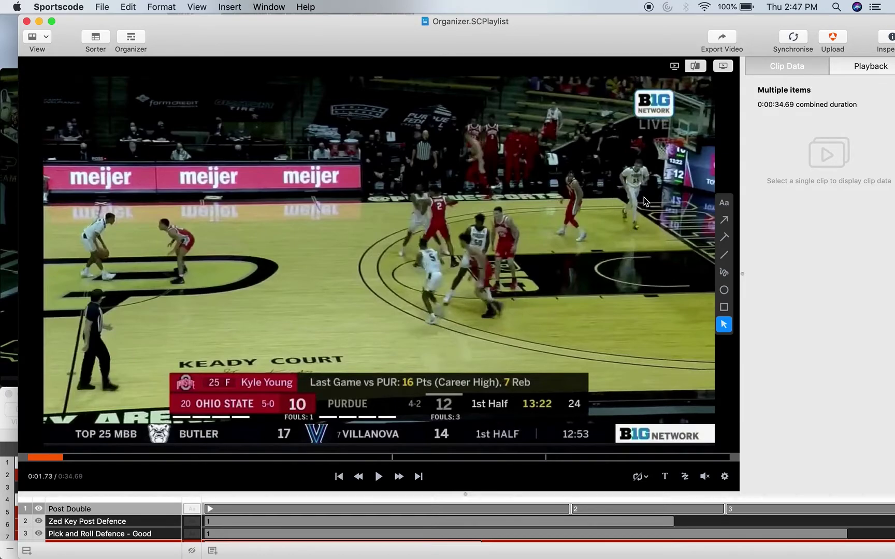
key("space")
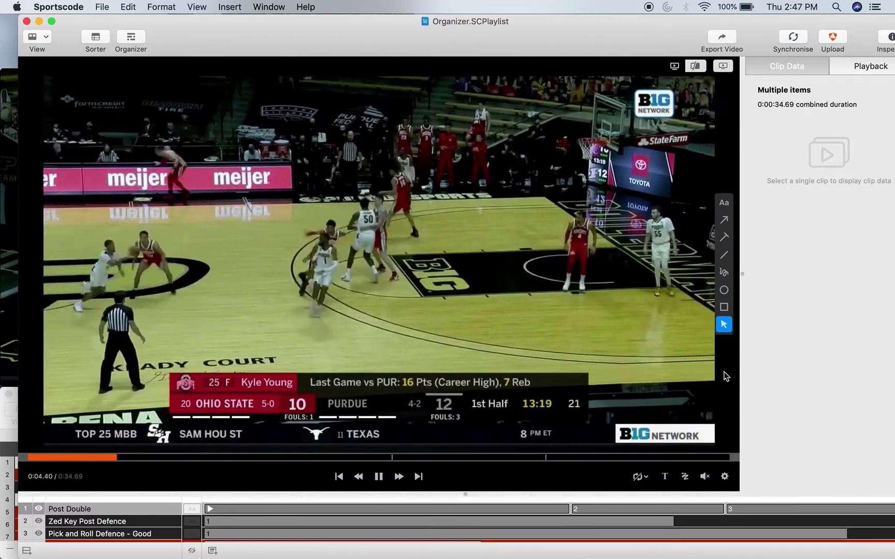
key("space")
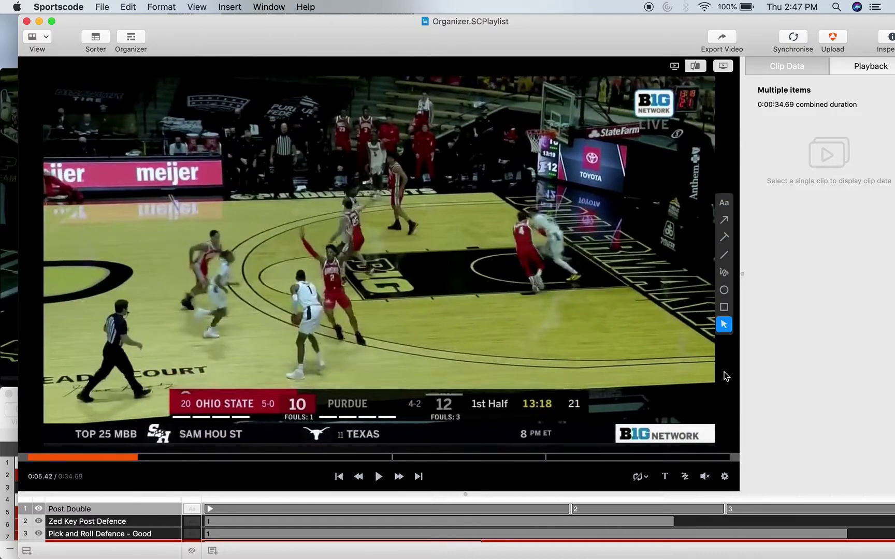
key("space")
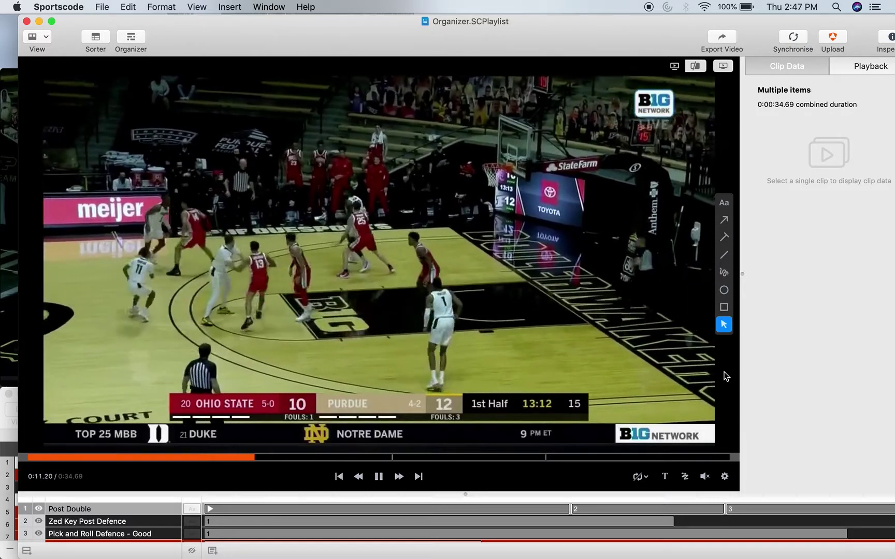
key("space")
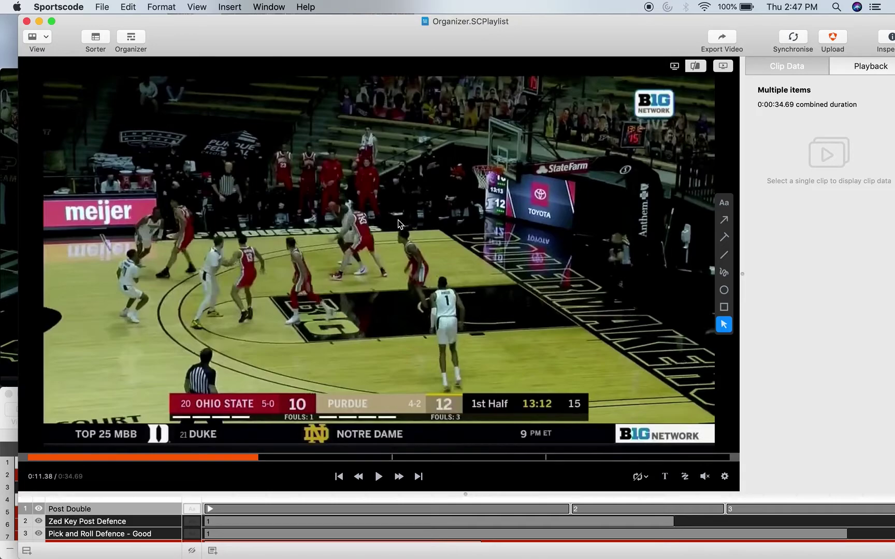
Draw an ellipse annotation on the paused Post Double frame around the lane area beside Purdue #1, and resume playback.
left_click(724, 290)
left_click_drag(460, 219, 373, 349)
key("space")
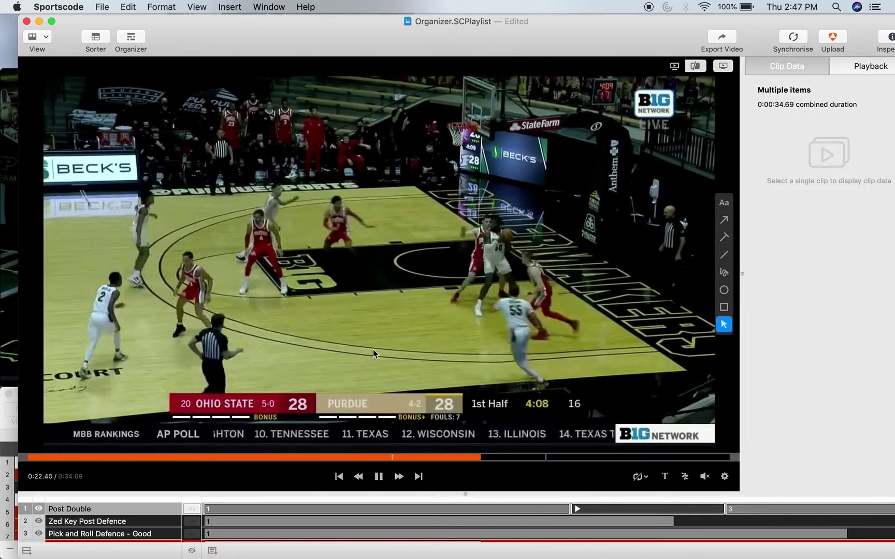
Review the second and third Post Double clips, pausing and rewinding to study the double teams.
key("space")
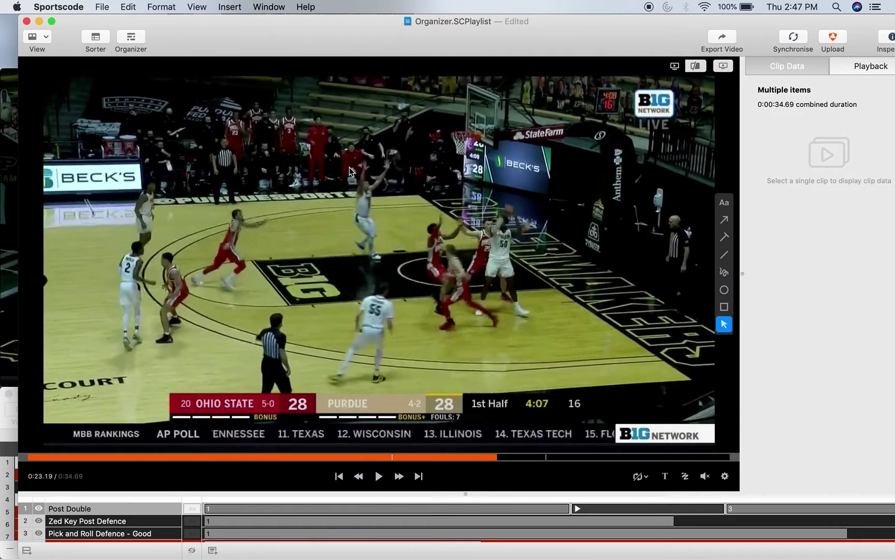
key("space")
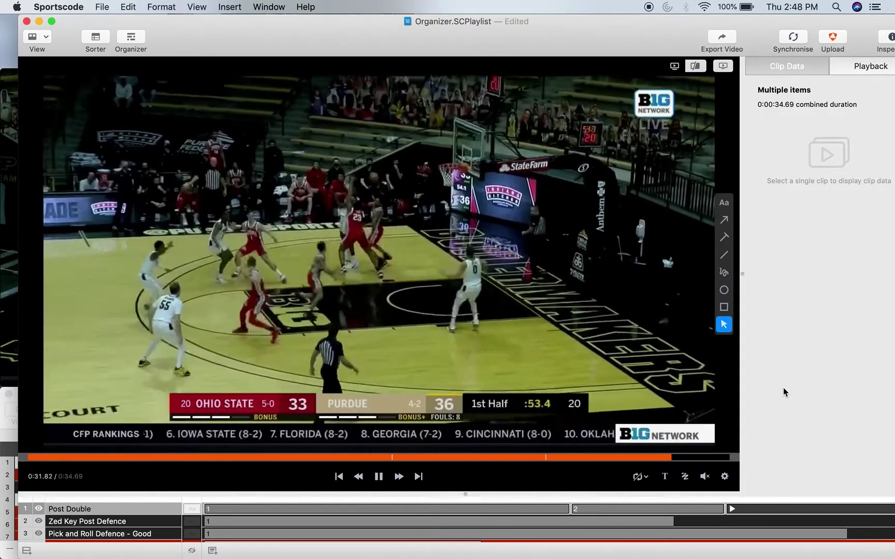
key("Left")
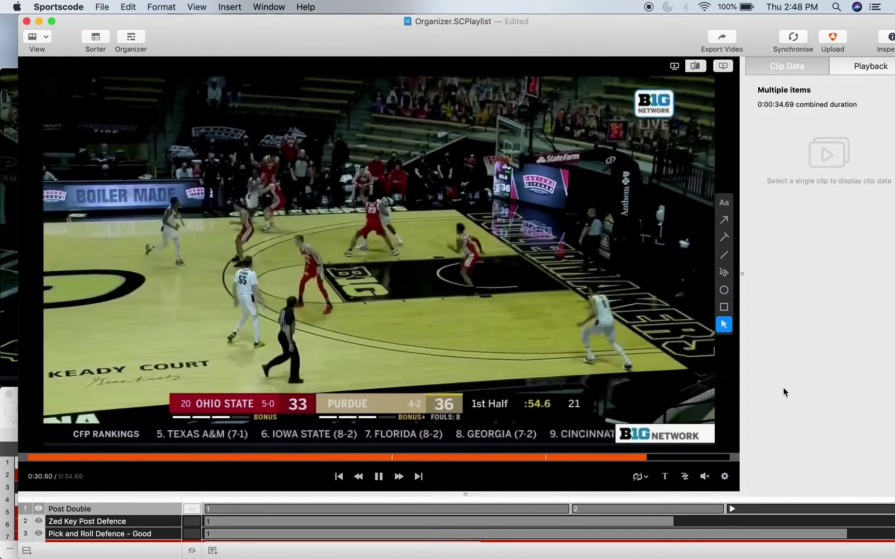
key("space")
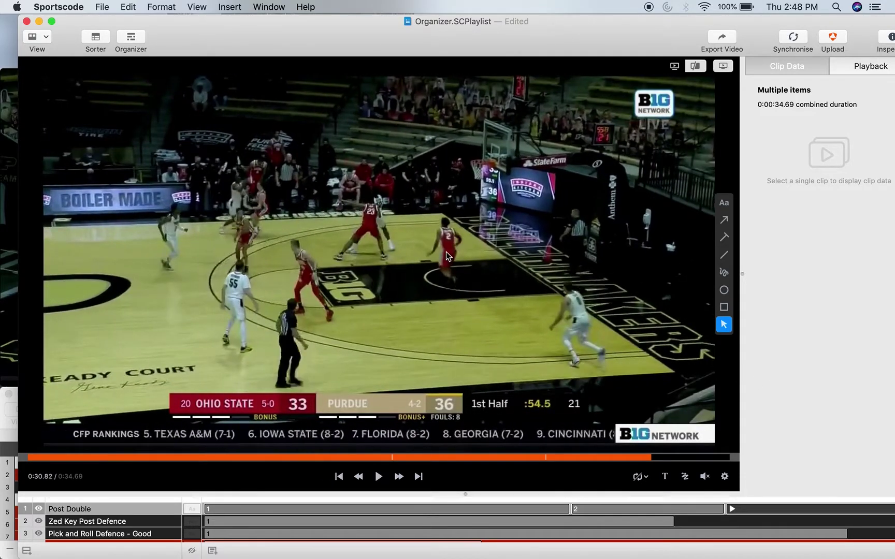
key("space")
key("space")
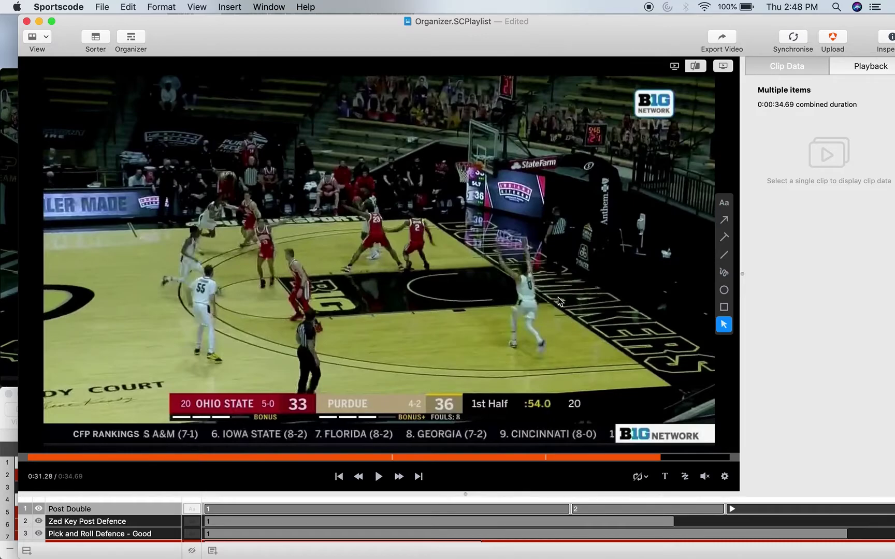
key("space")
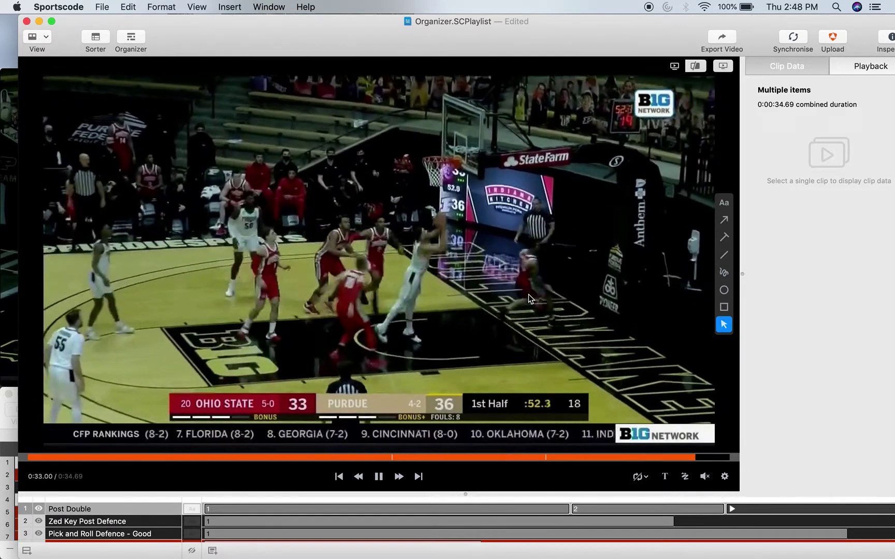
key("space")
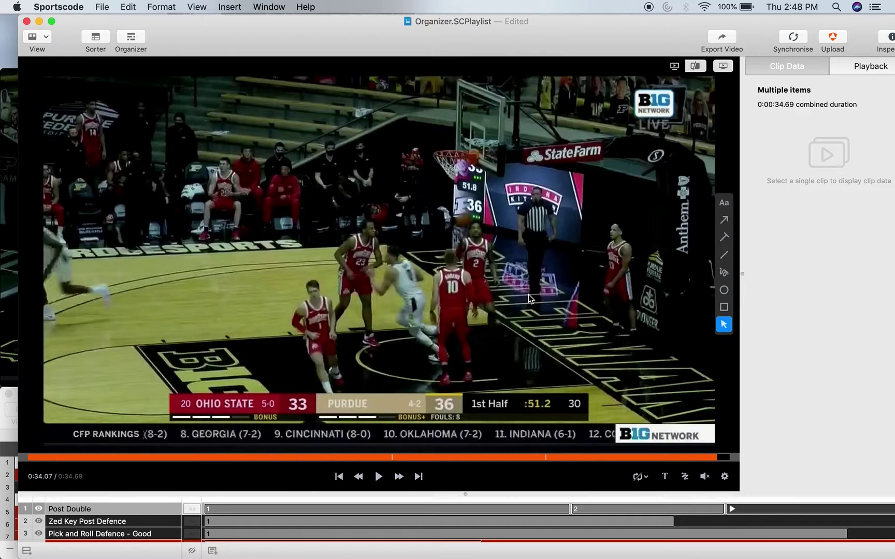
Play the Zed Key Post Defence clip and pause it near its end.
left_click(121, 521)
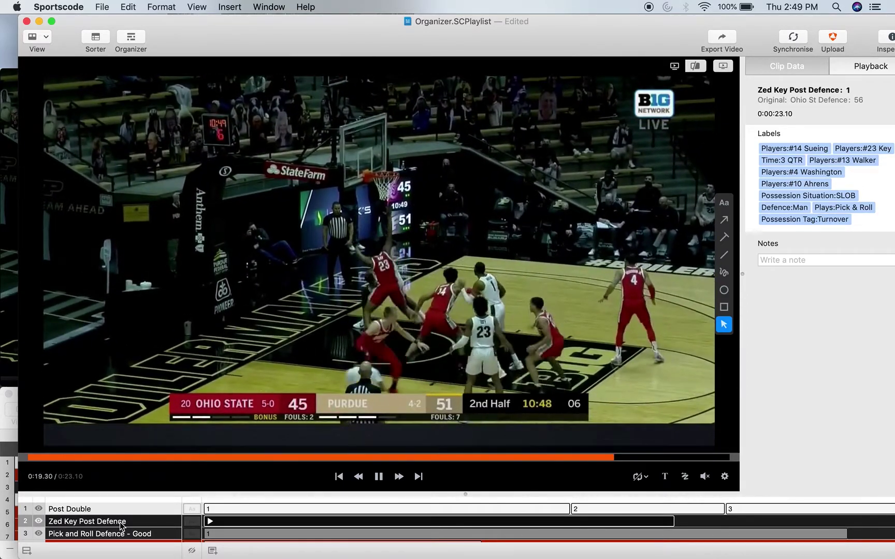
key("space")
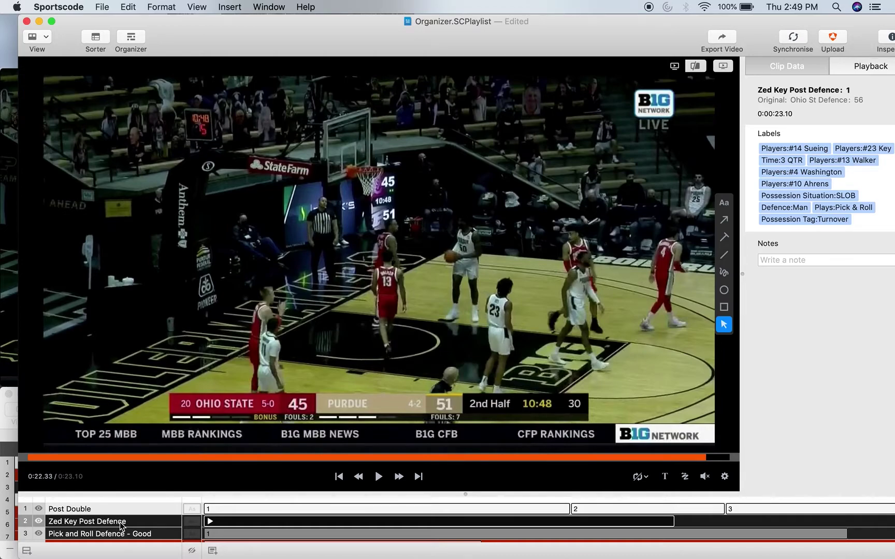
Review the opening ball screen in the Pick and Roll Defence - Good clip, pausing and rewinding up to about 0:07.
scroll(120, 521, "down", 1)
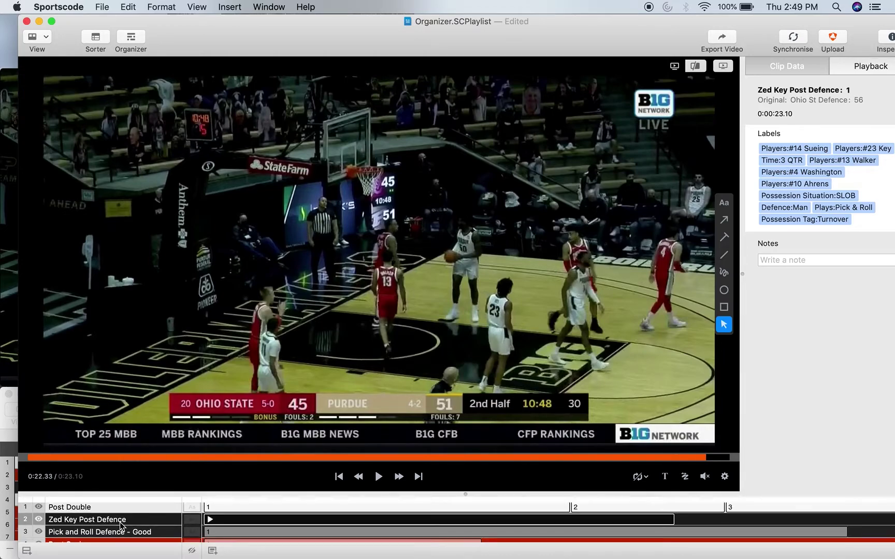
left_click(120, 522)
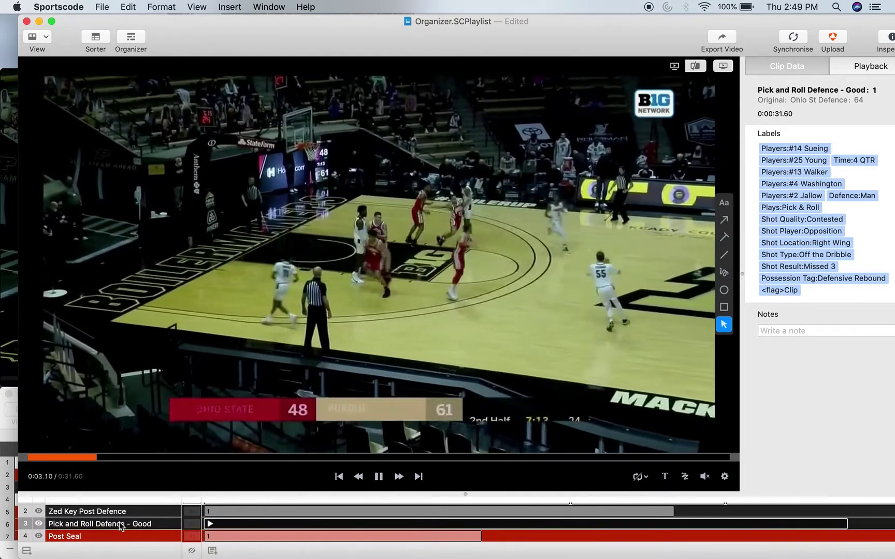
key("space")
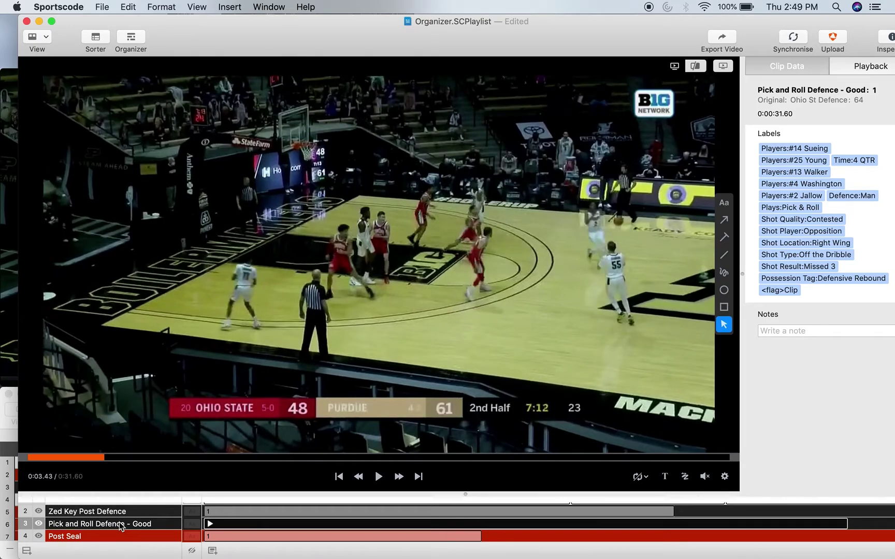
key("space")
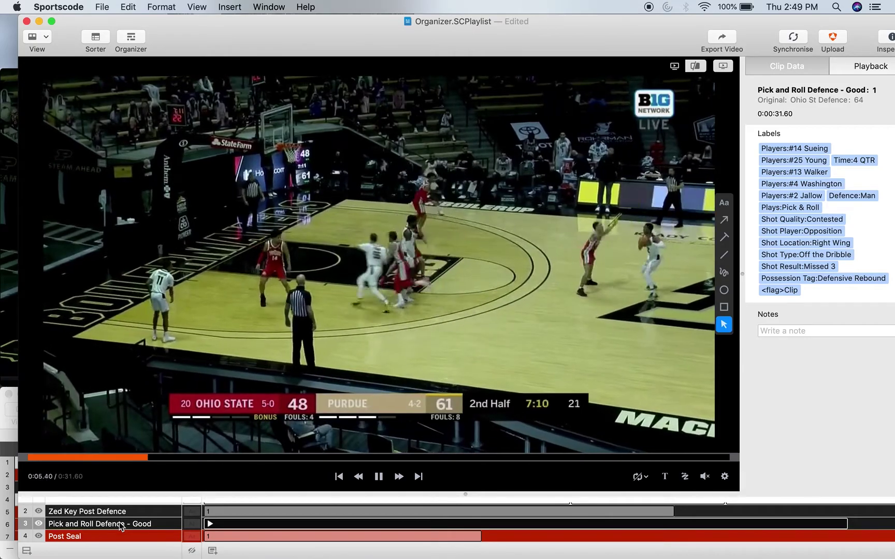
key("space")
key("space")
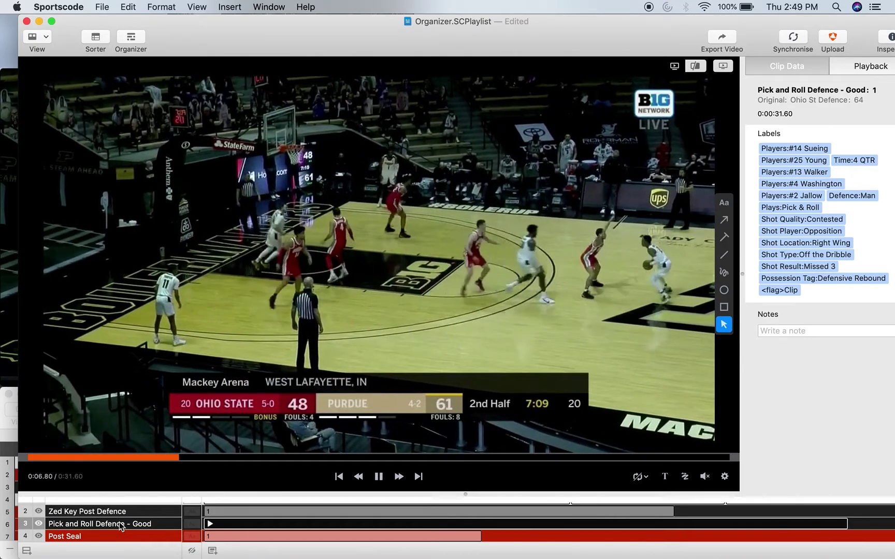
key("space")
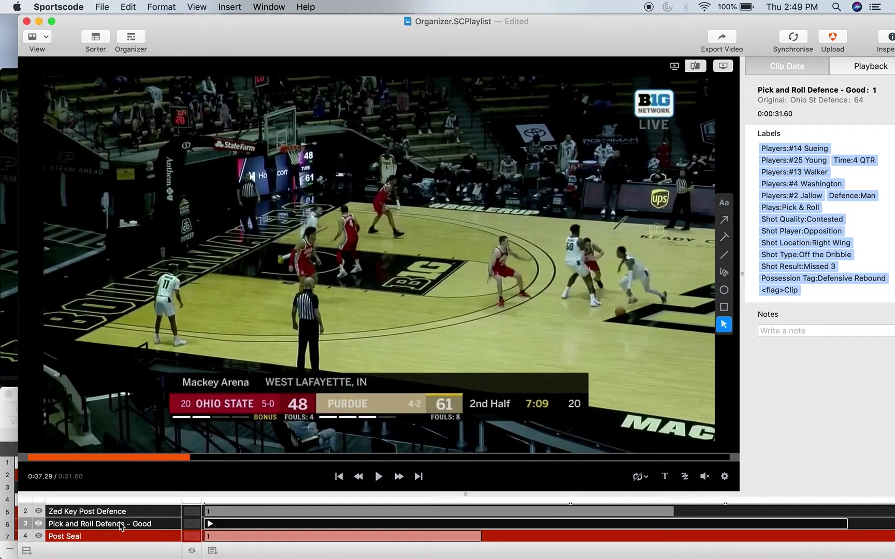
key("Left")
key("space")
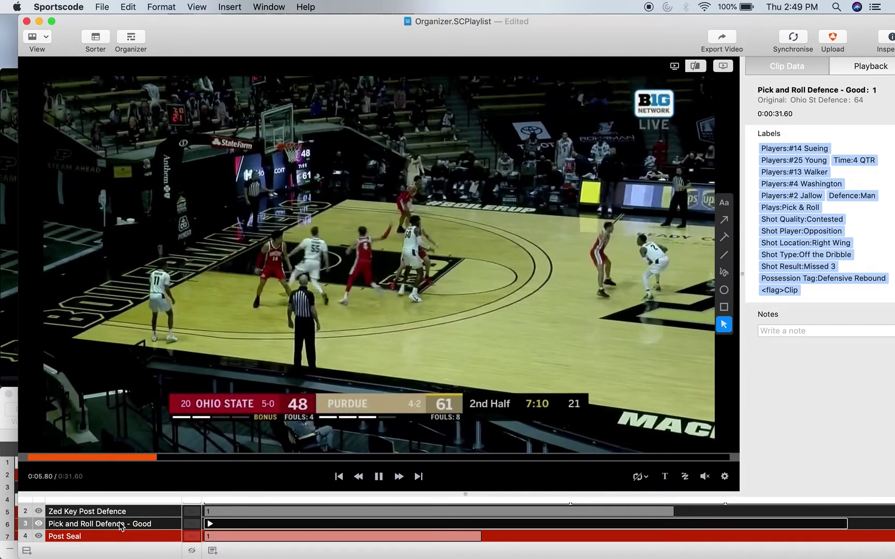
key("space")
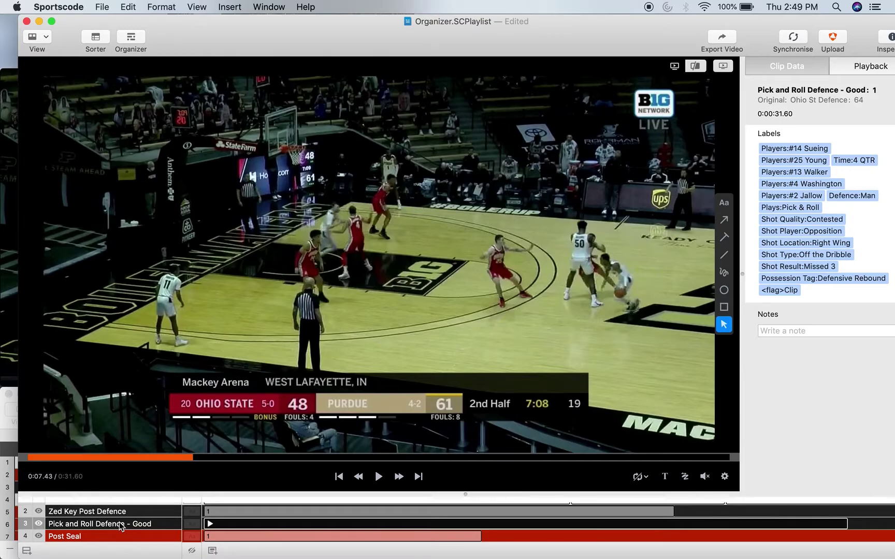
Replay the first ball screen in the Pick and Roll Defence - Good clip, rewinding and pausing at about 0:08.5 on the drive.
key("space")
key("space")
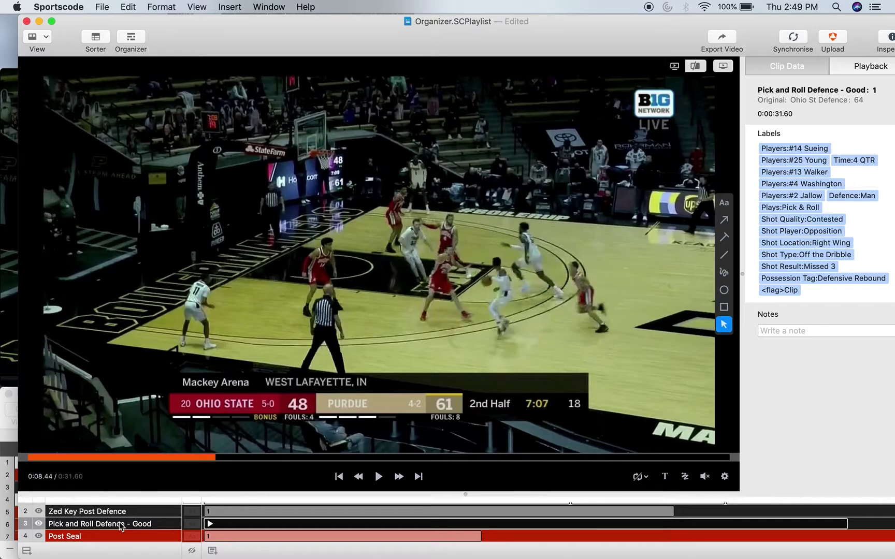
key("space")
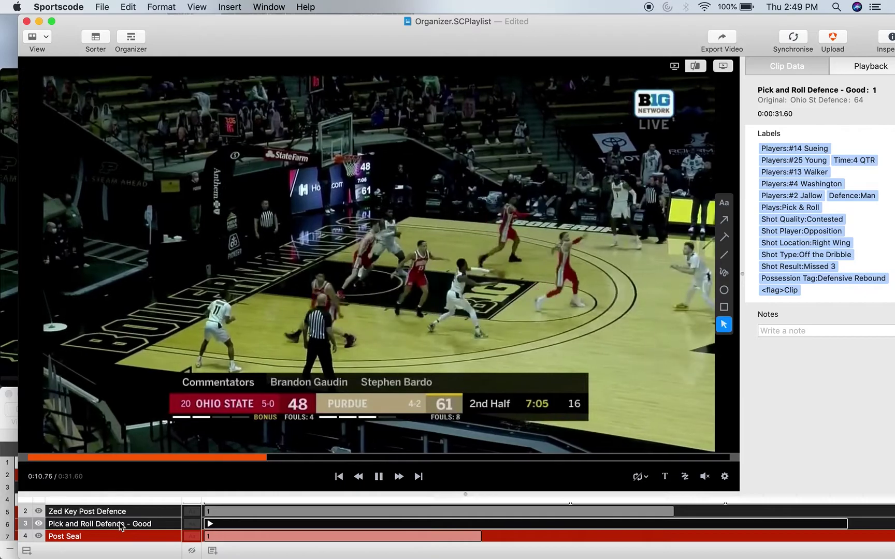
key("Left")
key("Left")
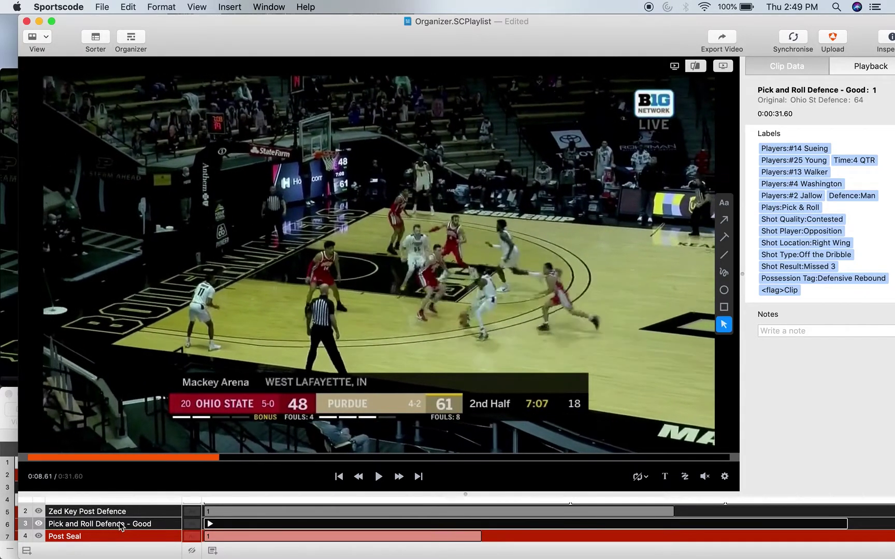
key("space")
key("Left")
key("Left")
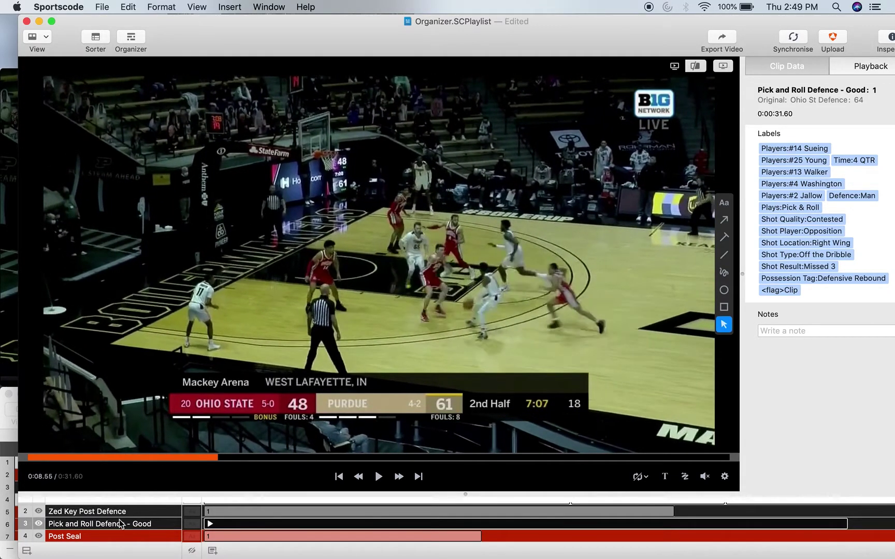
left_click(723, 289)
mouse_move(466, 212)
left_mouse_down()
mouse_move(389, 265)
mouse_move(382, 282)
left_mouse_up()
key("BackSpace")
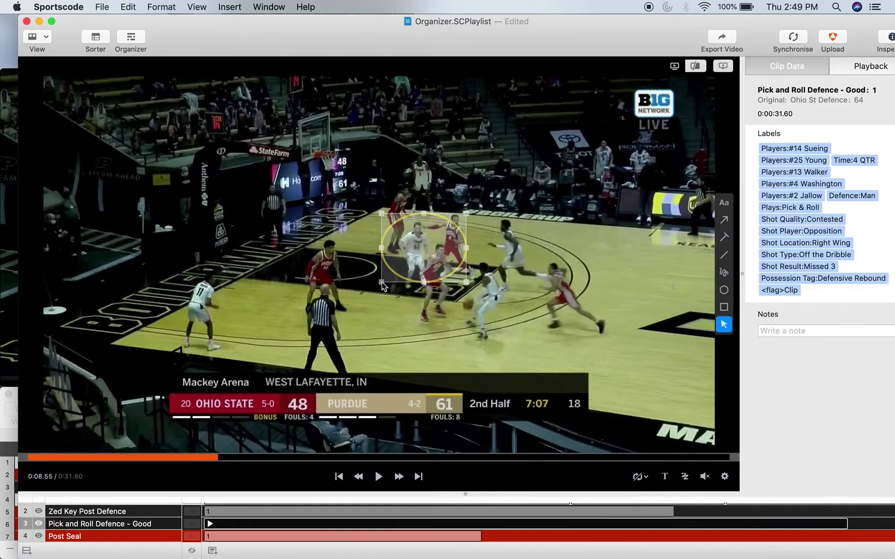
Step back and forth frame by frame around 0:08 to examine the defenders' positions as the ball handler comes off the screen.
key("Right")
key("Right")
key("Right")
key("Right")
key("Right")
key("Right")
key("Right")
key("Right")
key("Right")
key("Right")
key("Right")
key("Right")
key("Right")
key("Right")
key("Right")
key("Right")
key("Right")
key("Left")
key("Left")
key("Left")
key("Left")
key("Left")
key("Left")
key("Left")
key("Left")
key("Left")
key("Left")
key("Left")
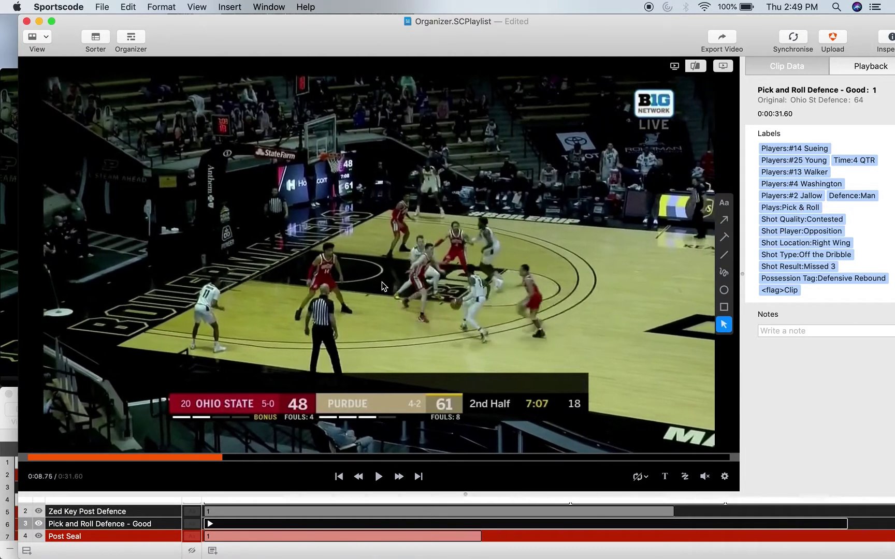
key("Left")
key("Left")
key("Left")
key("Left")
key("Left")
Advance frame by frame to about 0:10 to follow the drive into the lane and the help defence.
key("Right")
key("Right")
key("Right")
key("Right")
key("Right")
key("Right")
key("Right")
key("Right")
key("Right")
key("Right")
key("Right")
key("Right")
key("Right")
key("Right")
key("Right")
key("Right")
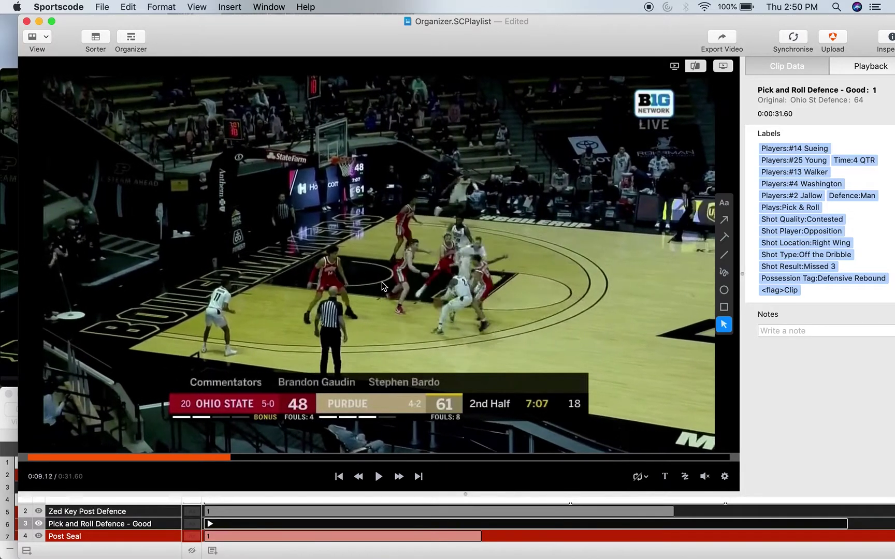
key("Right")
key("Right")
key("Right")
key("Right")
key("Right")
key("Right")
key("Right")
key("Right")
key("Right")
key("Right")
key("Right")
key("Right")
key("Right")
key("Right")
key("Right")
key("Right")
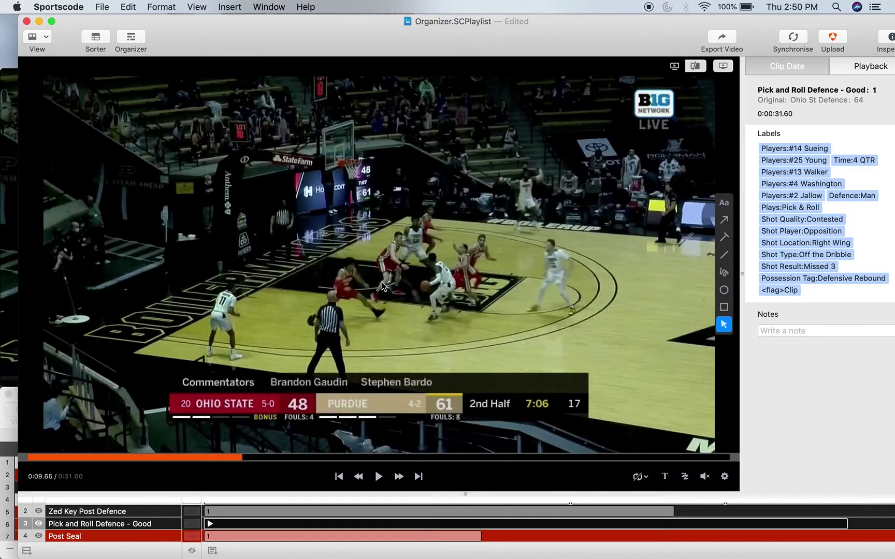
key("Right")
key("Right")
key("Right")
key("Right")
key("Right")
key("Right")
key("Right")
key("Right")
key("Right")
key("Right")
key("Right")
key("Right")
key("Right")
key("Right")
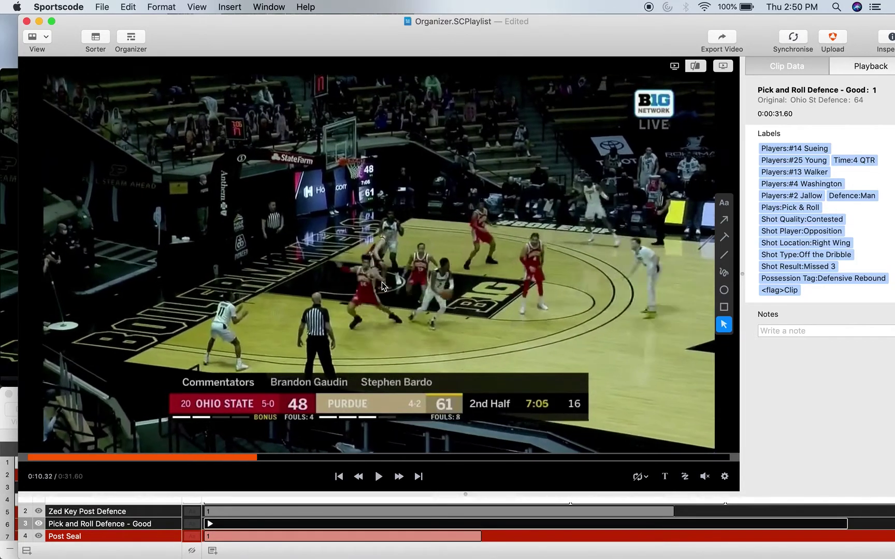
Step back to about 0:09.98 and draw a yellow ellipse annotation around the two Ohio State defenders beside the driver in the lane.
key("Left")
key("Left")
key("Left")
key("Left")
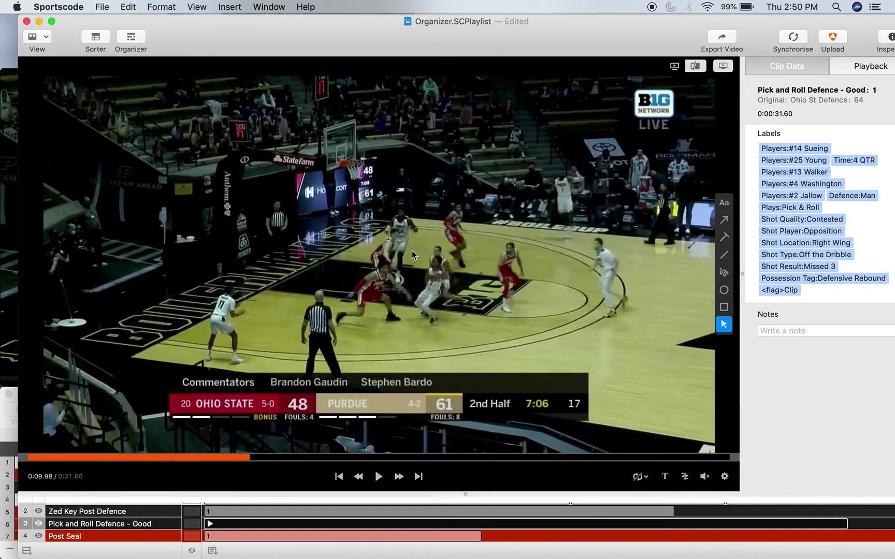
left_click(724, 290)
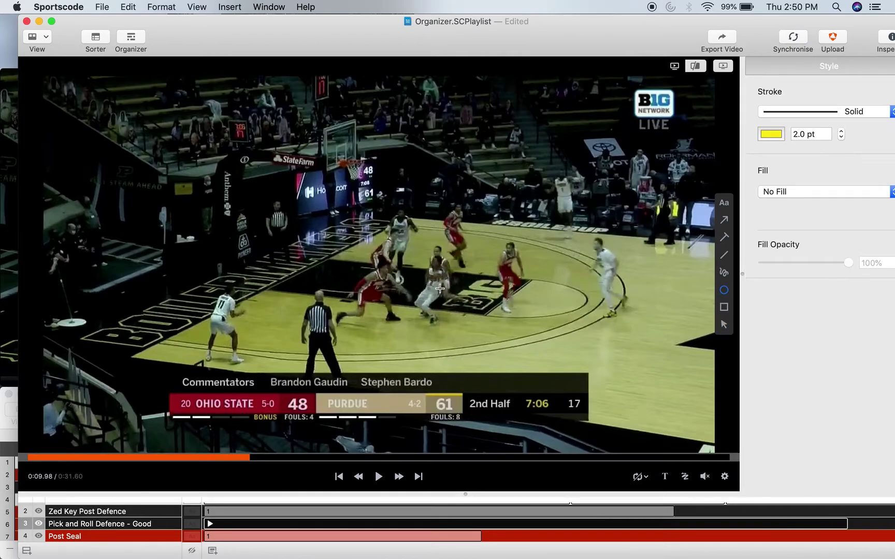
mouse_move(422, 242)
left_mouse_down()
mouse_move(374, 277)
mouse_move(323, 343)
left_mouse_up()
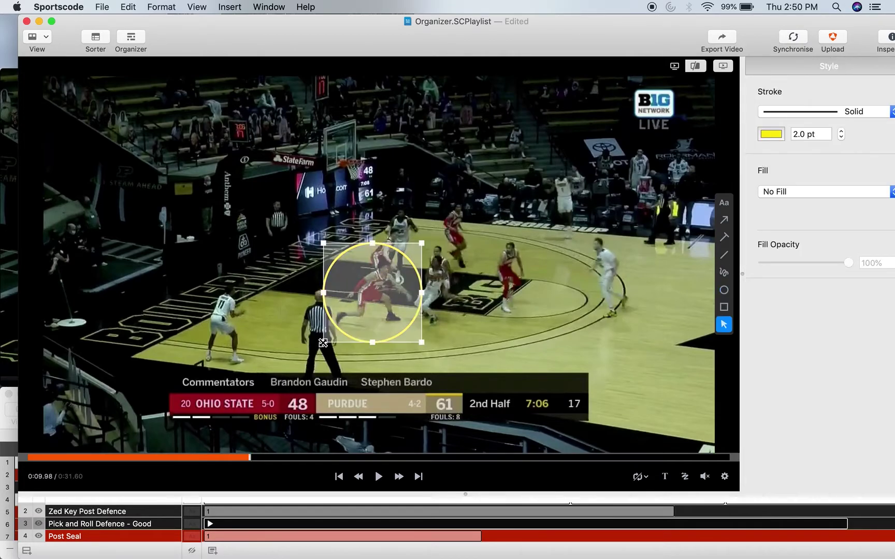
Step back and forth frame by frame around 0:10 to study the help defenders reacting to the drive.
key("Left")
key("Left")
key("Left")
key("Left")
key("Left")
key("Left")
key("Left")
key("Left")
key("Left")
key("Left")
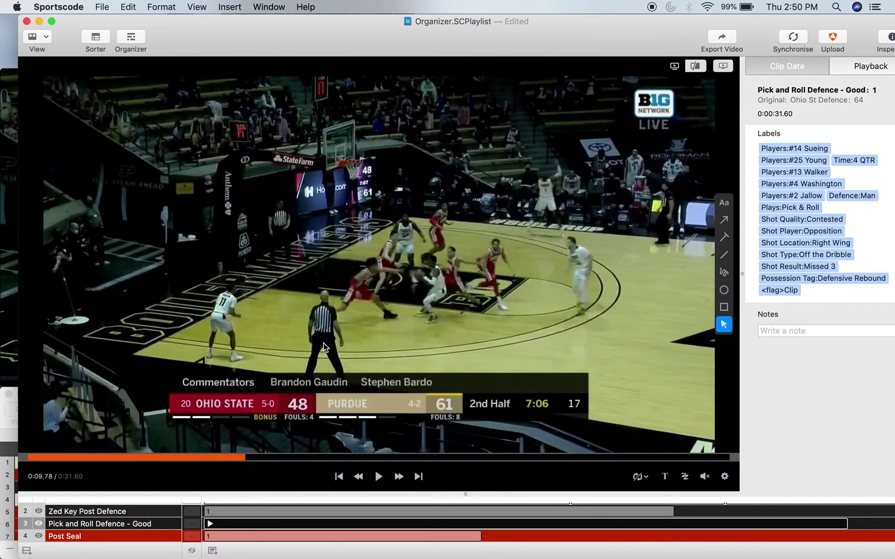
key("Right")
key("Right")
key("Right")
key("Right")
key("Right")
key("Right")
key("Right")
key("Right")
key("Right")
key("Right")
key("Right")
key("Right")
key("Right")
key("Right")
key("Right")
key("Right")
key("Right")
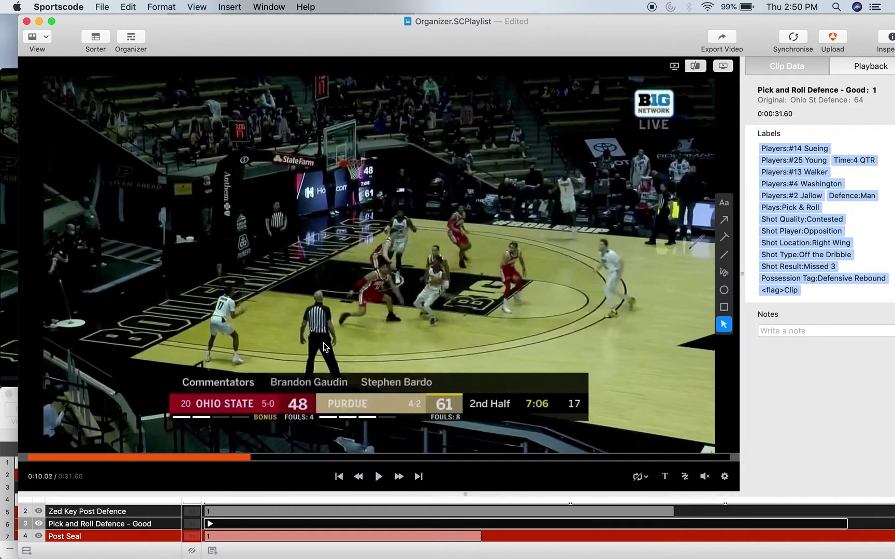
key("Right")
key("Right")
key("Right")
key("Right")
key("Right")
key("Left")
key("Left")
key("Left")
key("Left")
key("Left")
key("Left")
key("Left")
key("Left")
key("Left")
key("Left")
key("Left")
key("Left")
key("Left")
key("Left")
key("Left")
Play on through the kick-out pass, rewind to the second ball screen, and pause at about 0:19 to study its coverage.
key("space")
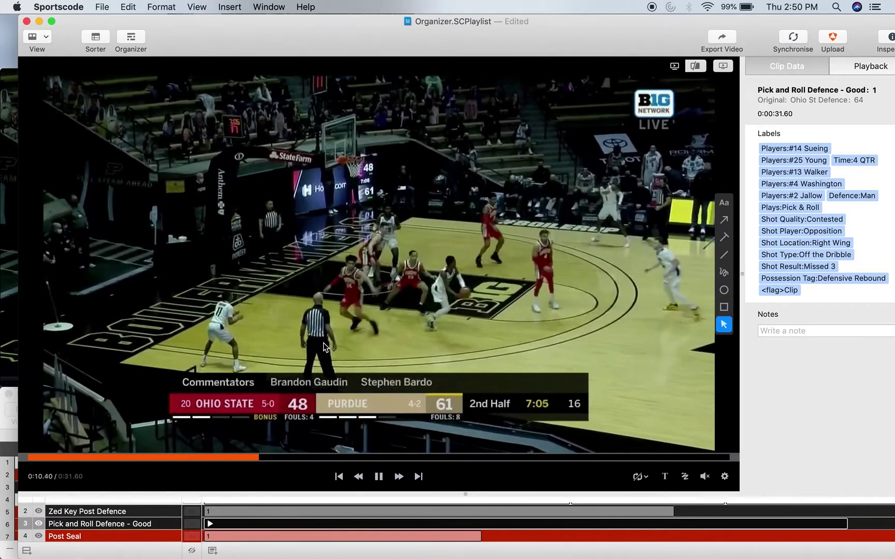
key("space")
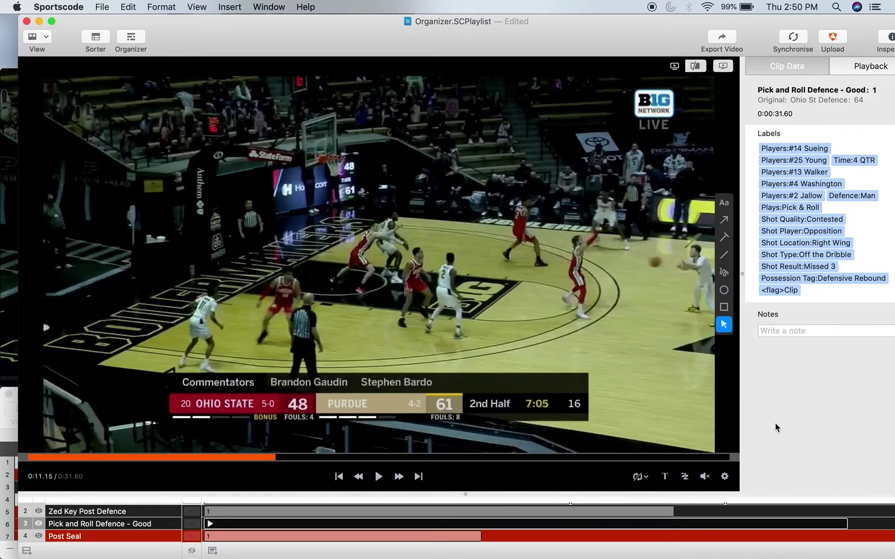
key("space")
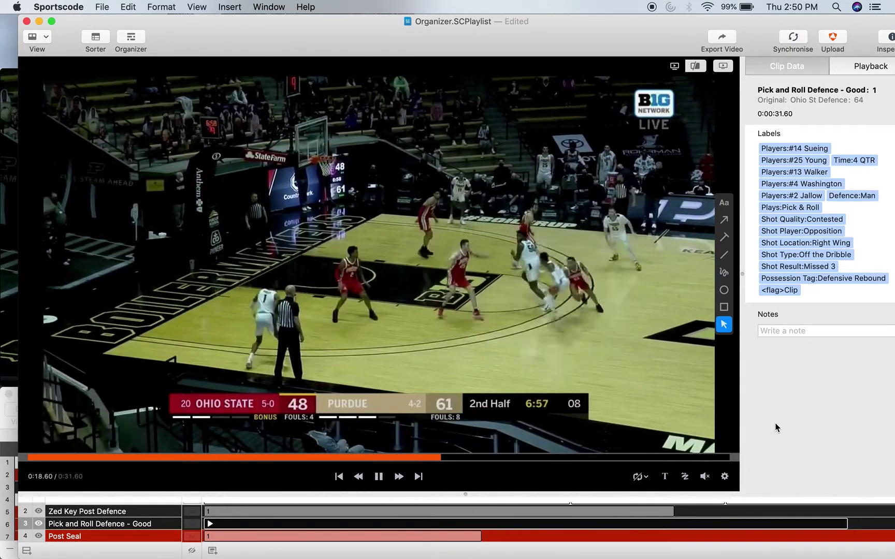
key("j")
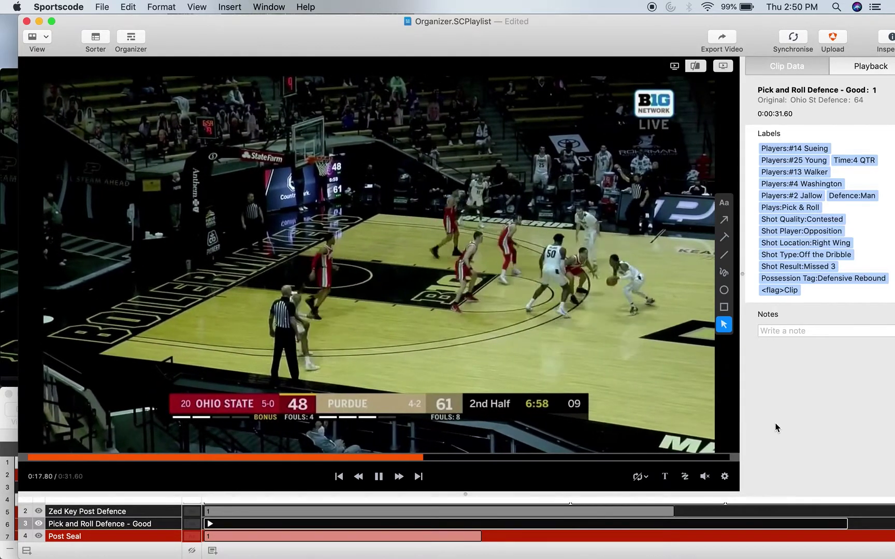
key("space")
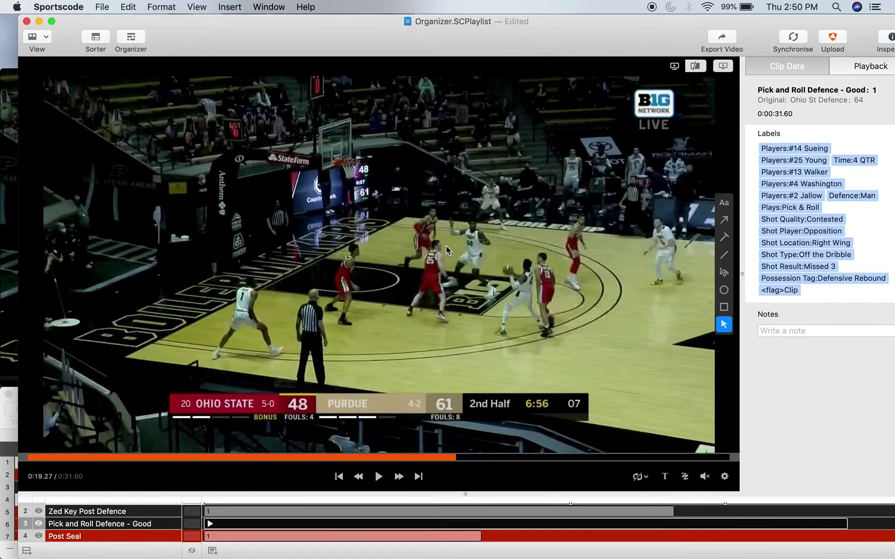
Review the close-out on Purdue #55 at about 0:24 and the rebound under the basket, pausing at about 0:28.
key("space")
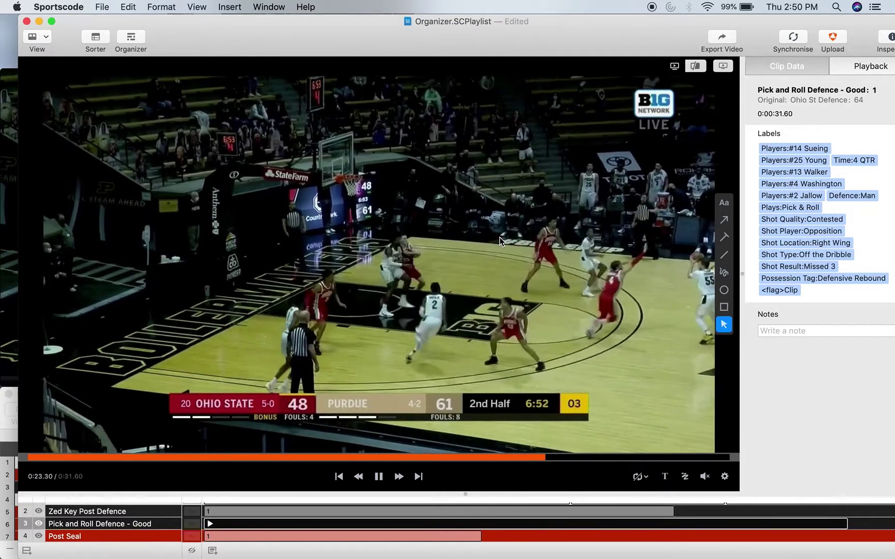
key("space")
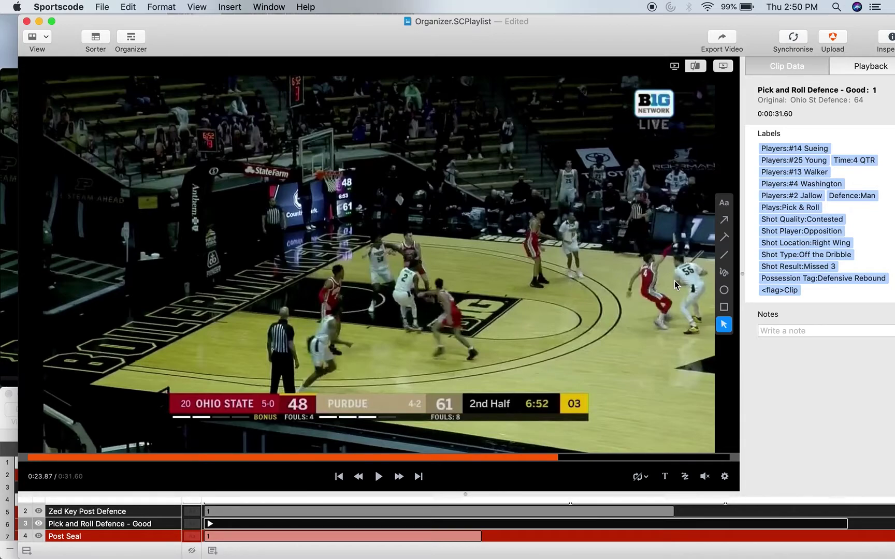
key("space")
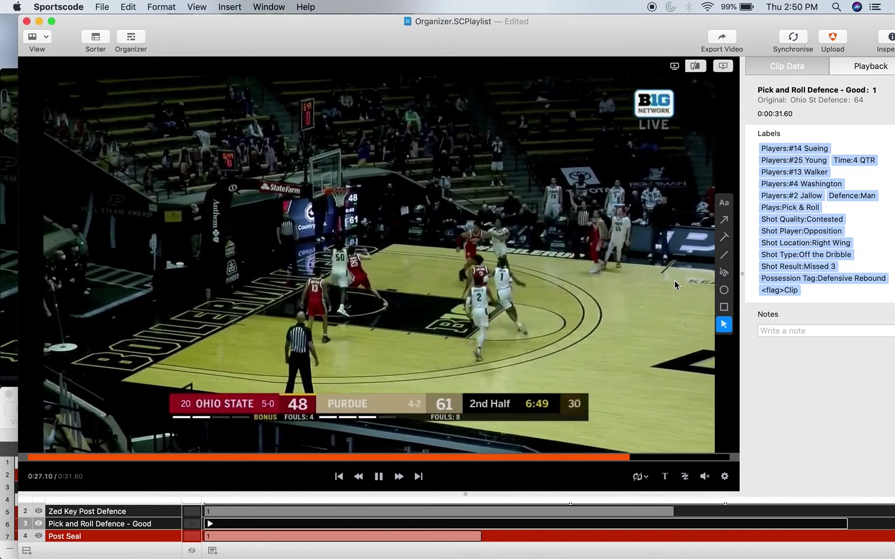
key("space")
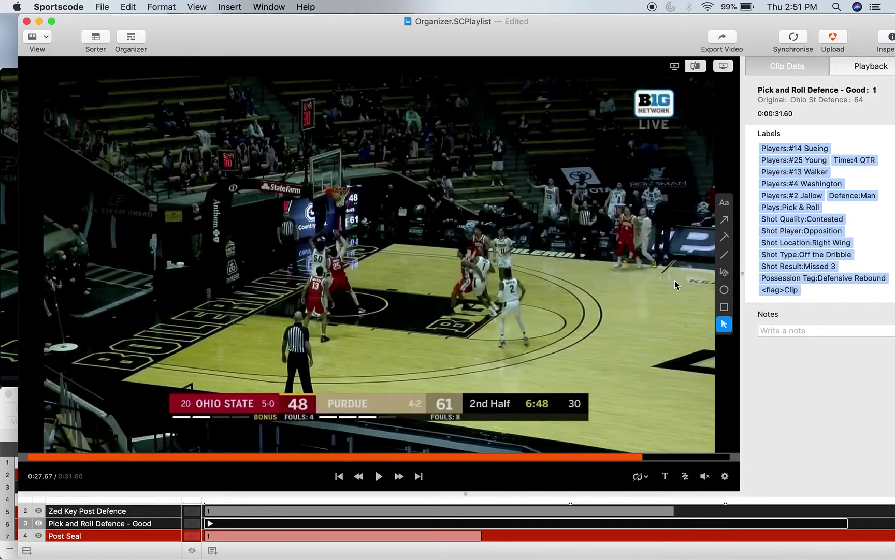
key("Left")
key("space")
key("space")
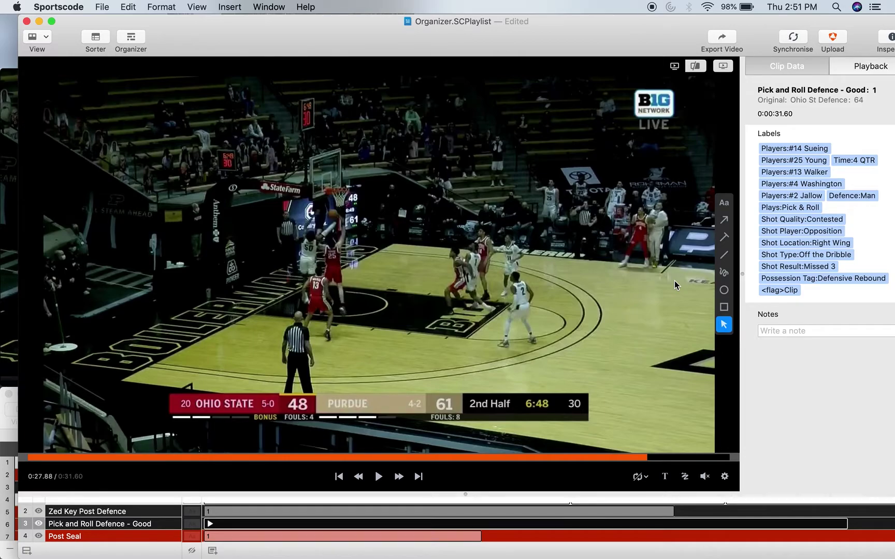
Play on into the Post Seal clip, pausing at its start and at about 0:07 to study the ball screen.
key("space")
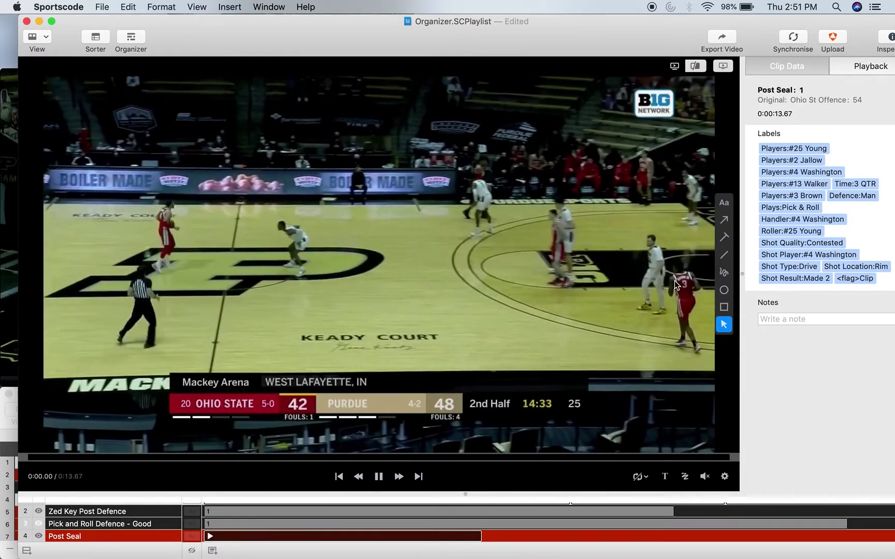
key("space")
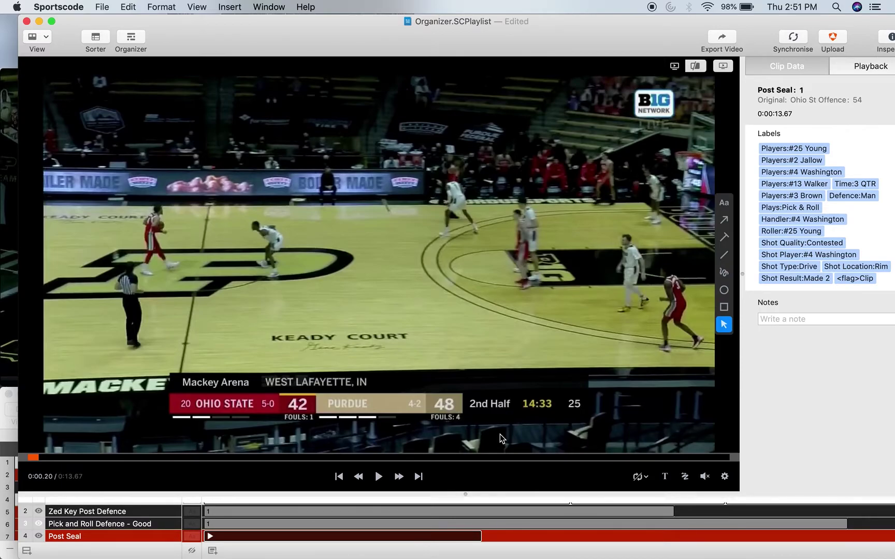
key("space")
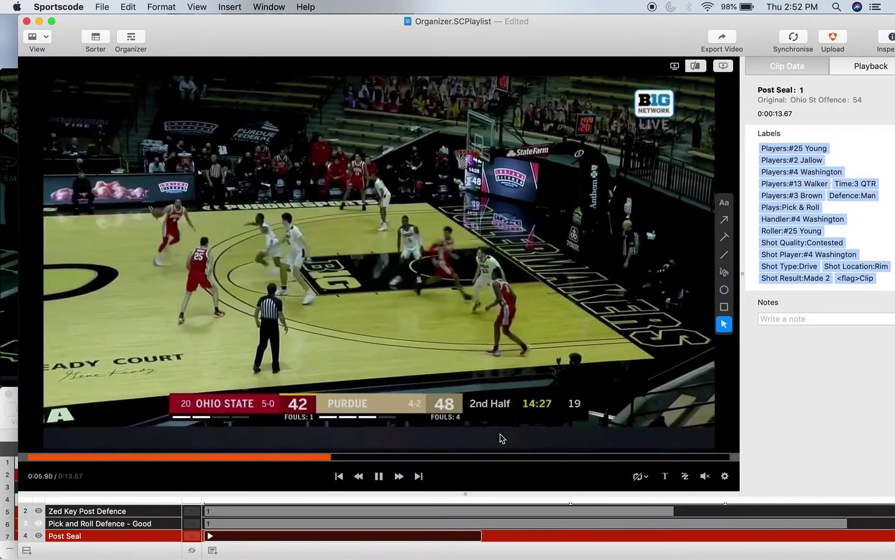
key("space")
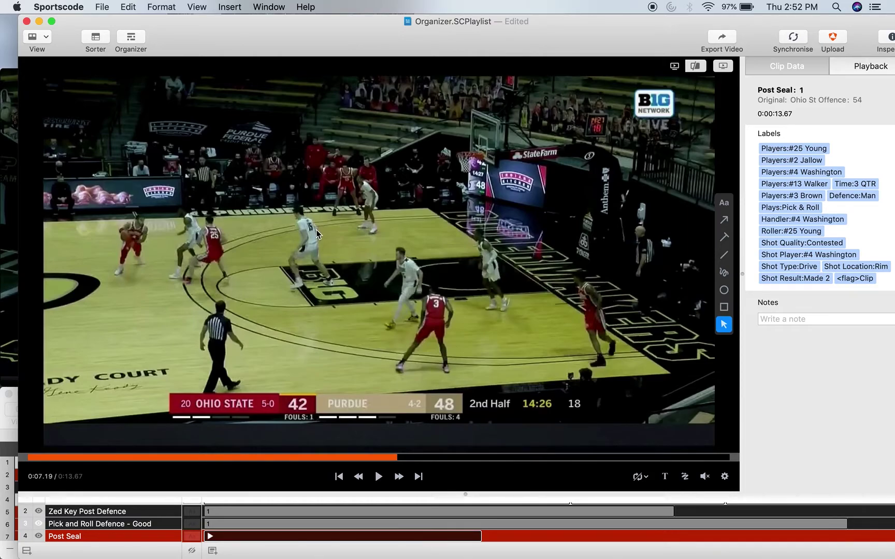
key("space")
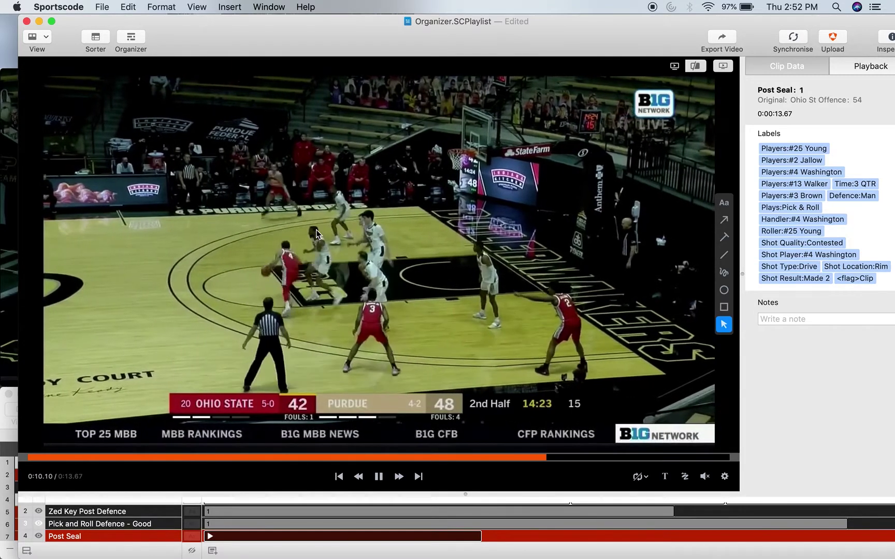
Pause the Post Seal clip at about 0:11 and step back frame by frame to about 0:10.8 to study the seal on the drive.
key("space")
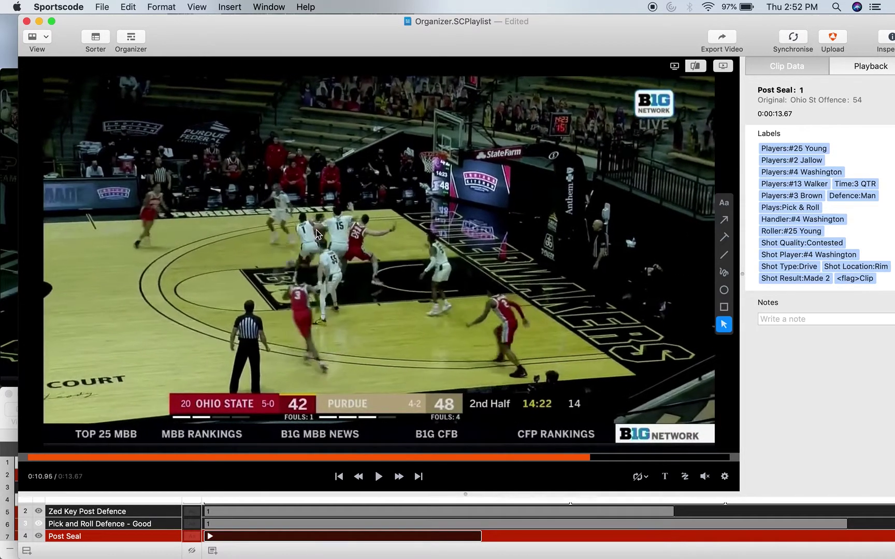
key("Left")
key("Left")
key("Left")
key("Left")
key("Left")
key("Left")
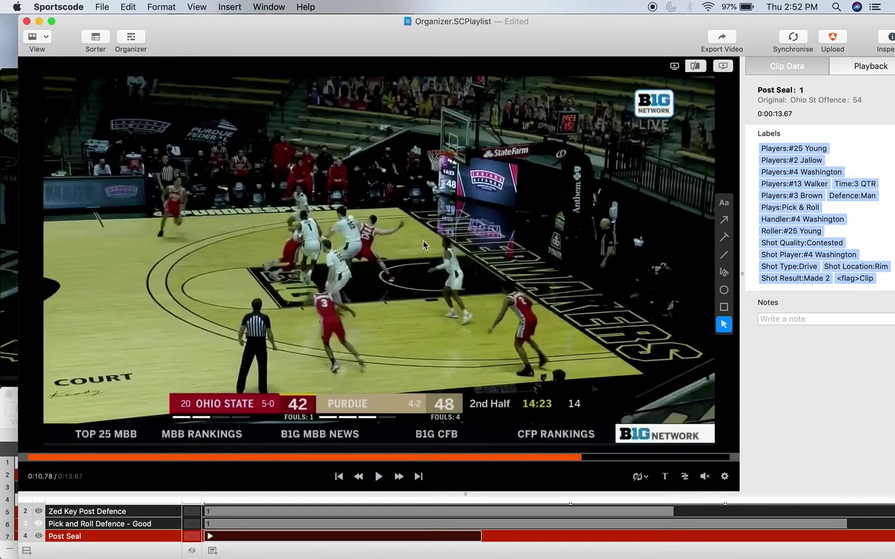
Circle the open lane area in front of the basket on the paused frame and delete the drawn circle.
left_click(724, 290)
left_click_drag(465, 185, 377, 298)
key("Delete")
Play on through the finish at the rim, pause at about 0:12.8, and look over the playlist rows from Post Double to Post Seal.
key("space")
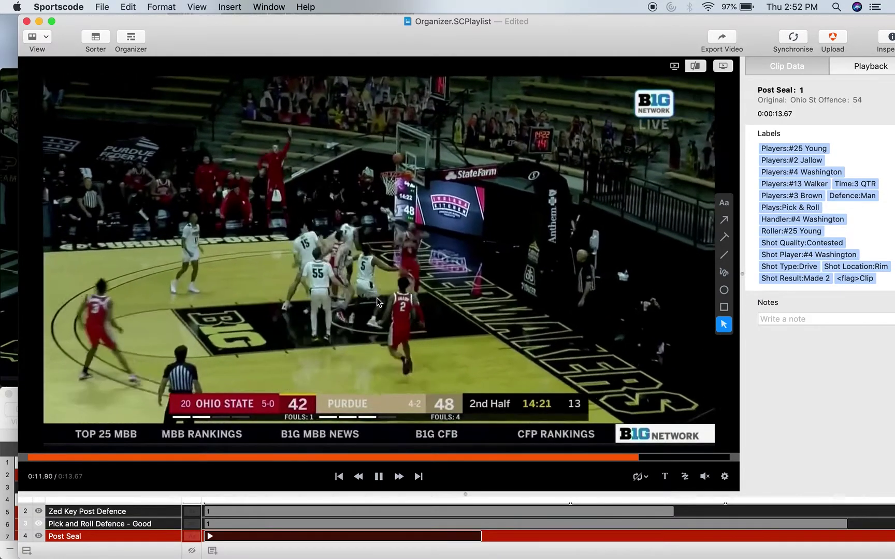
key("space")
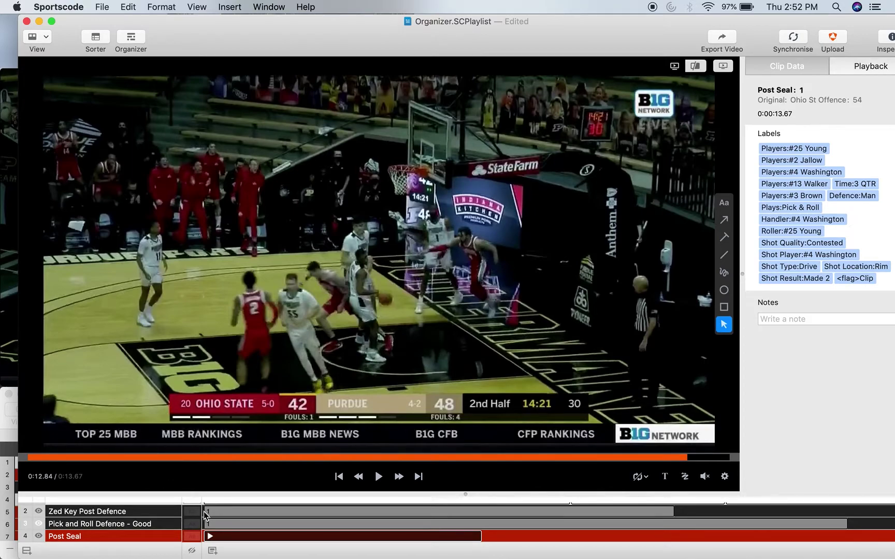
scroll(204, 515, "up", 2)
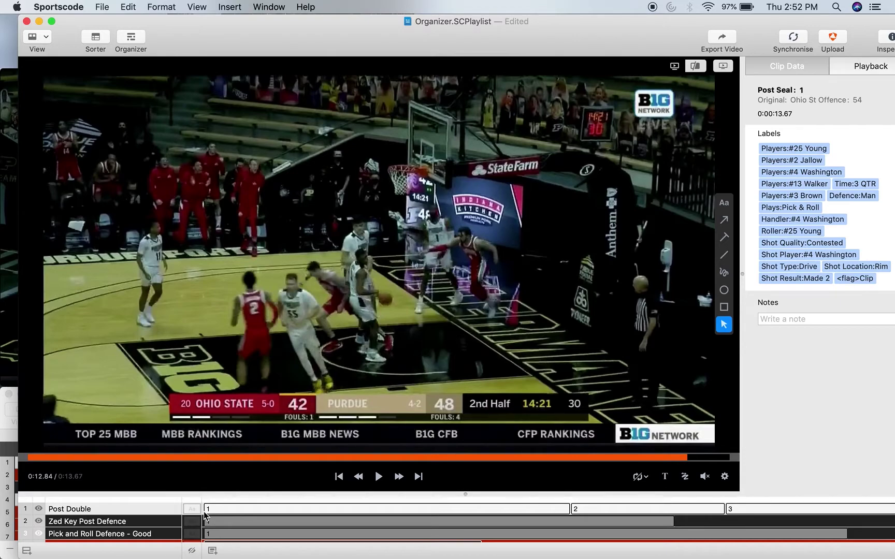
scroll(204, 514, "down", 2)
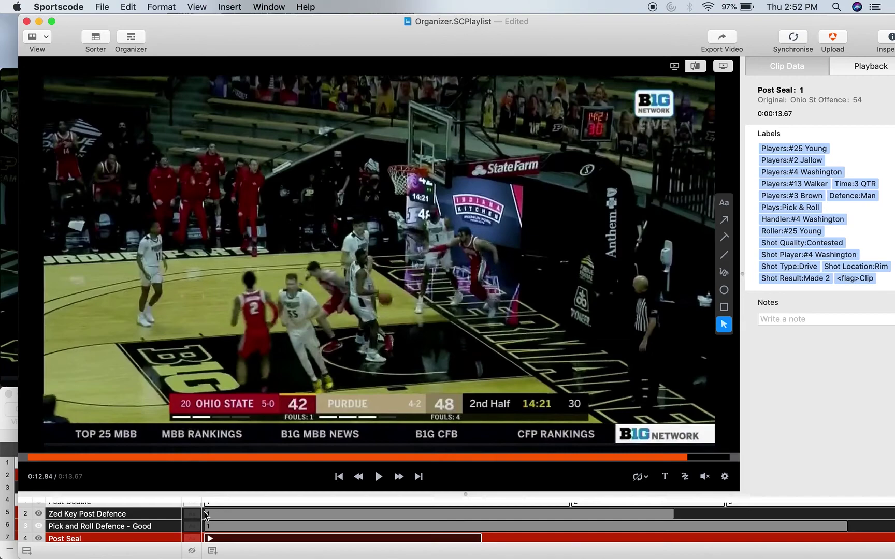